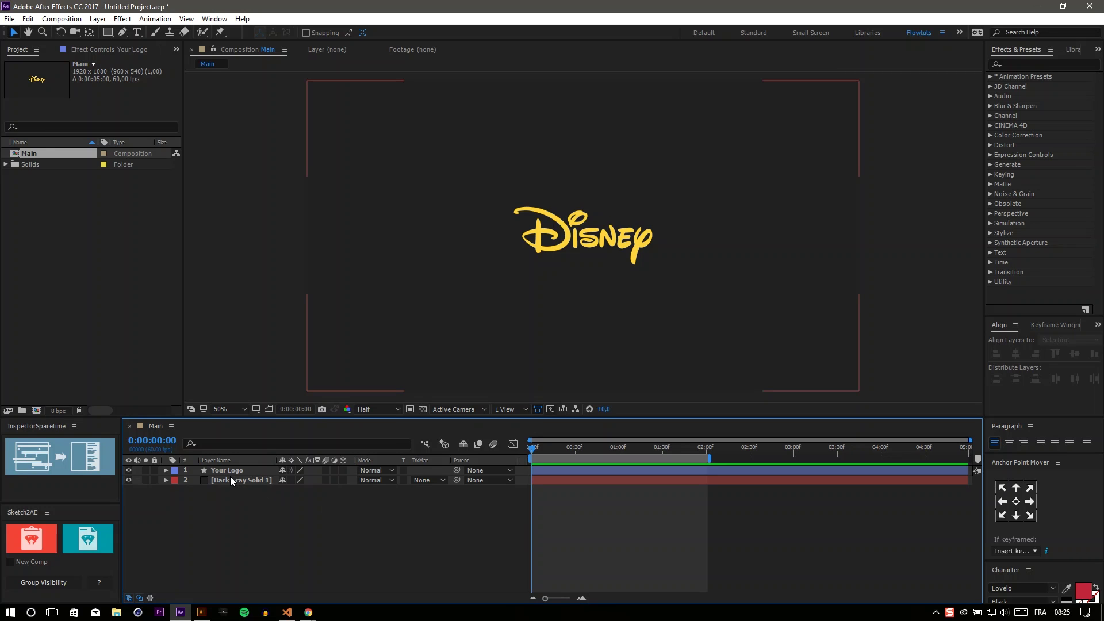
# Duplicate Your Logo and apply CC Light Sweep to the copy, Your Logo 2
pyautogui.click(227, 470)
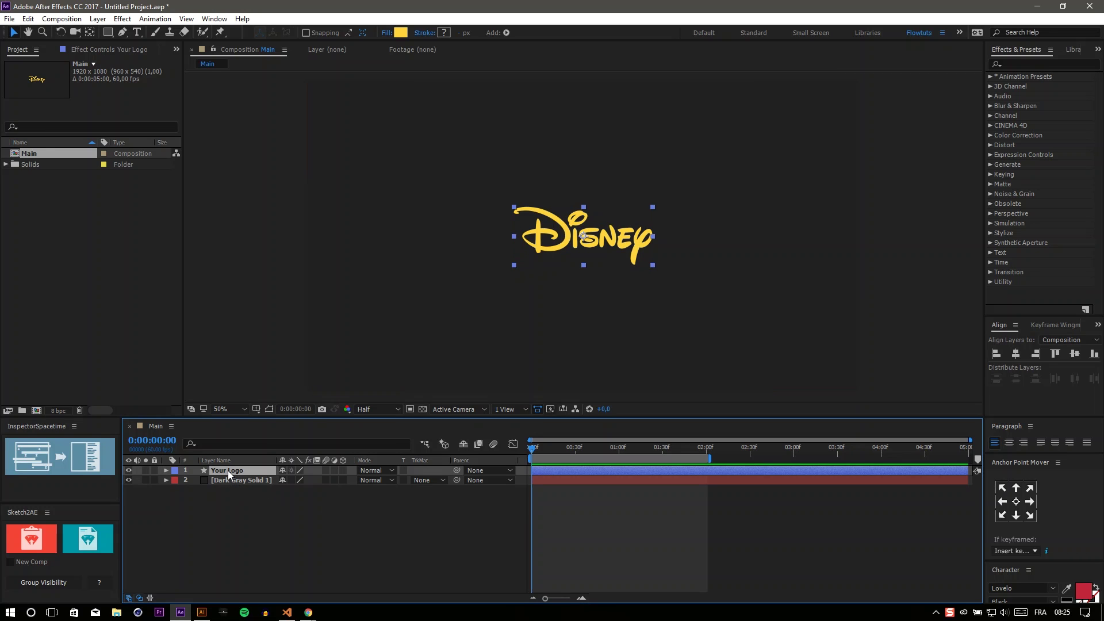
pyautogui.hotkey('ctrl', 'd')
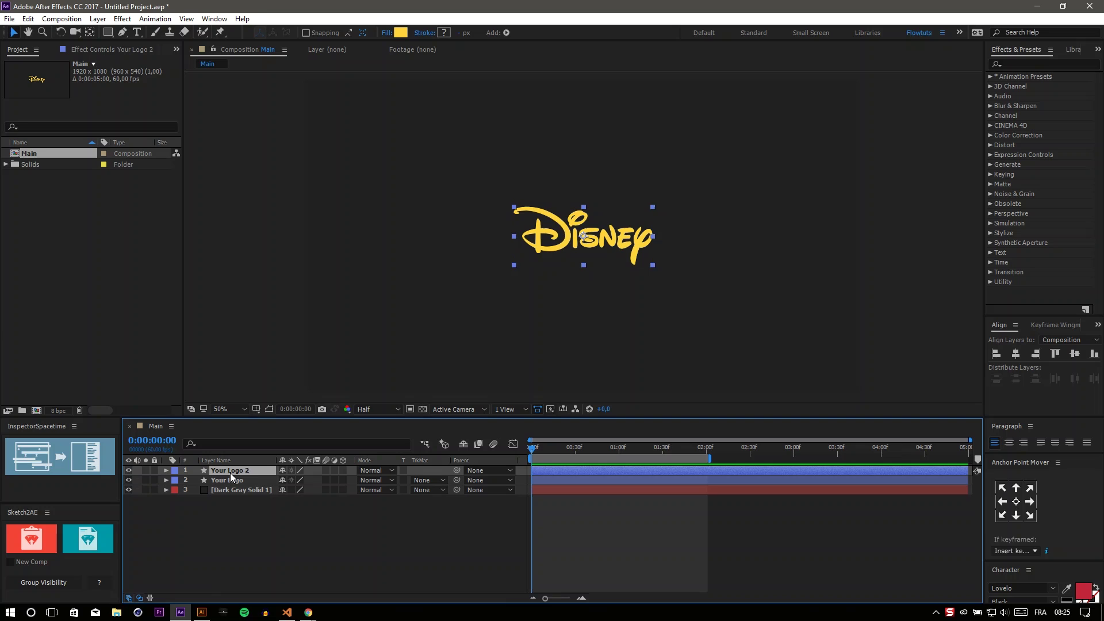
pyautogui.click(1017, 65)
pyautogui.write('cc')
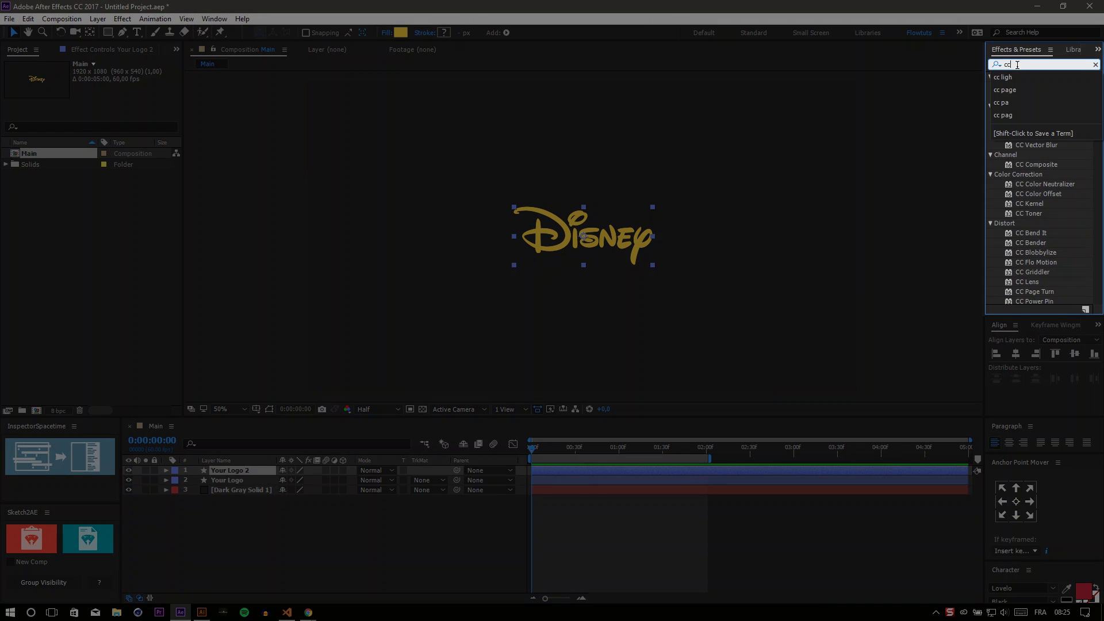
pyautogui.write(' ligh')
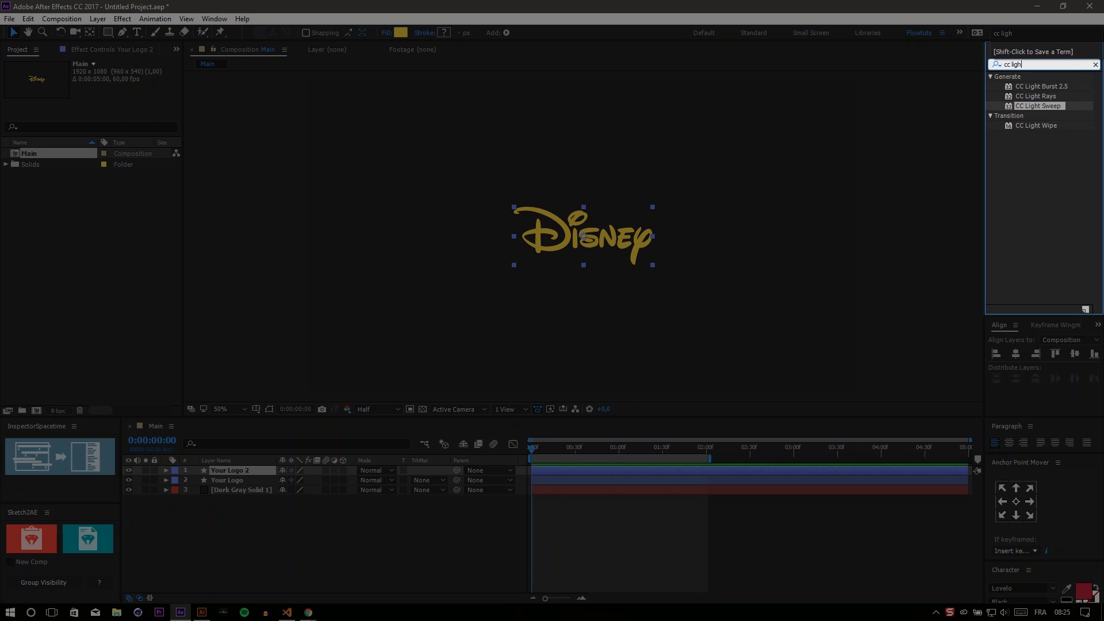
pyautogui.moveTo(1023, 105)
pyautogui.mouseDown()
pyautogui.moveTo(435, 349)
pyautogui.moveTo(230, 471)
pyautogui.mouseUp()
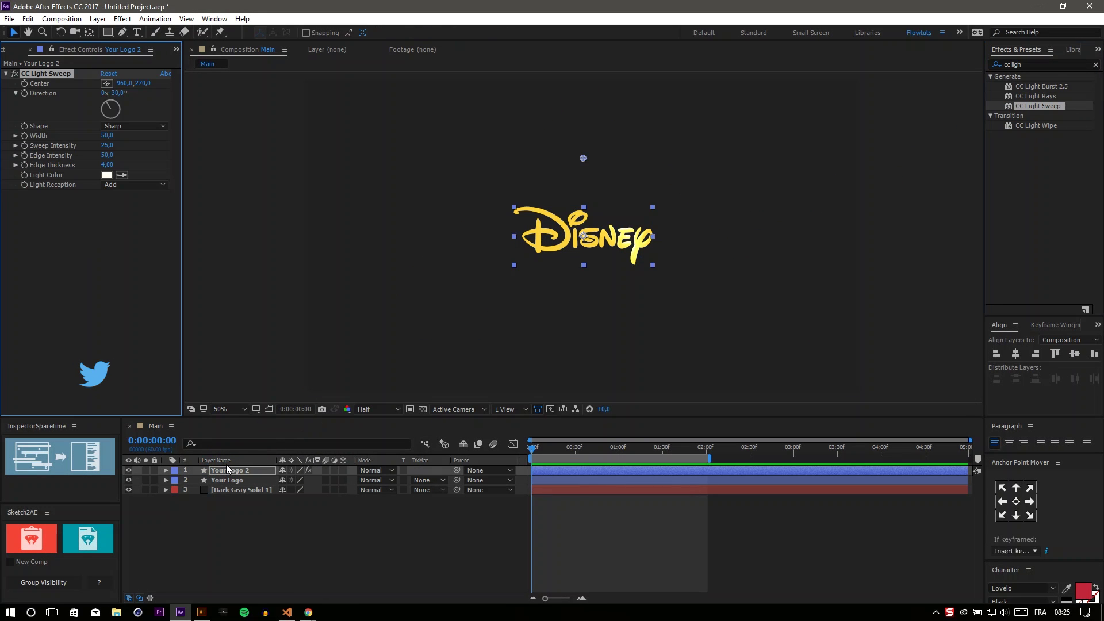
pyautogui.press('.')
pyautogui.press('.')
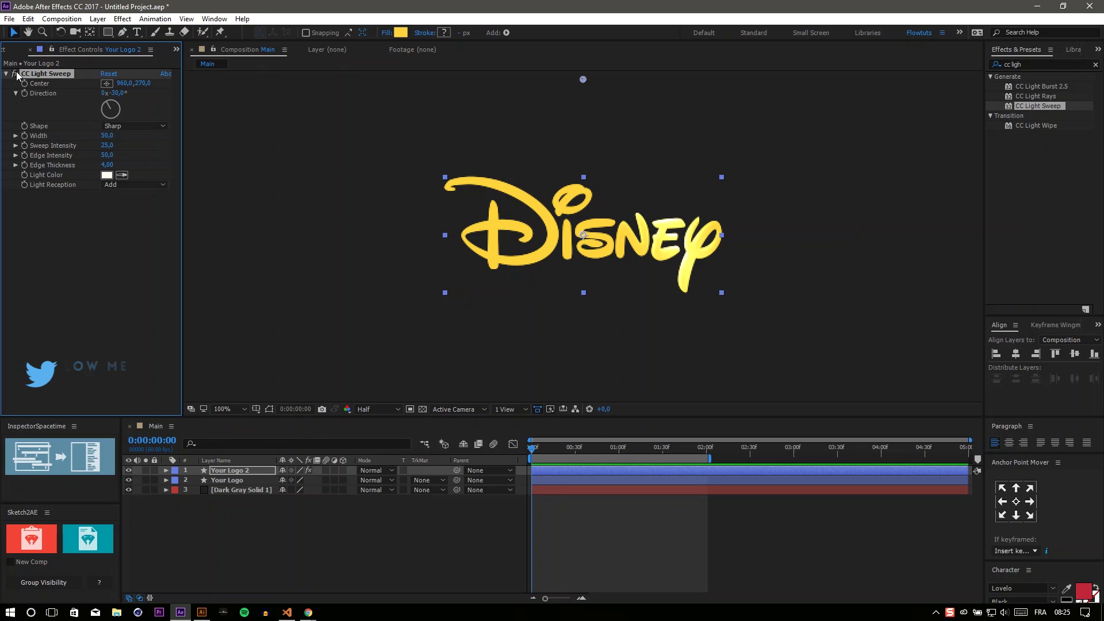
# Keyframe the CC Light Sweep Center at 0:00 with X 458, left of the logo
pyautogui.click(553, 458)
pyautogui.press('space')
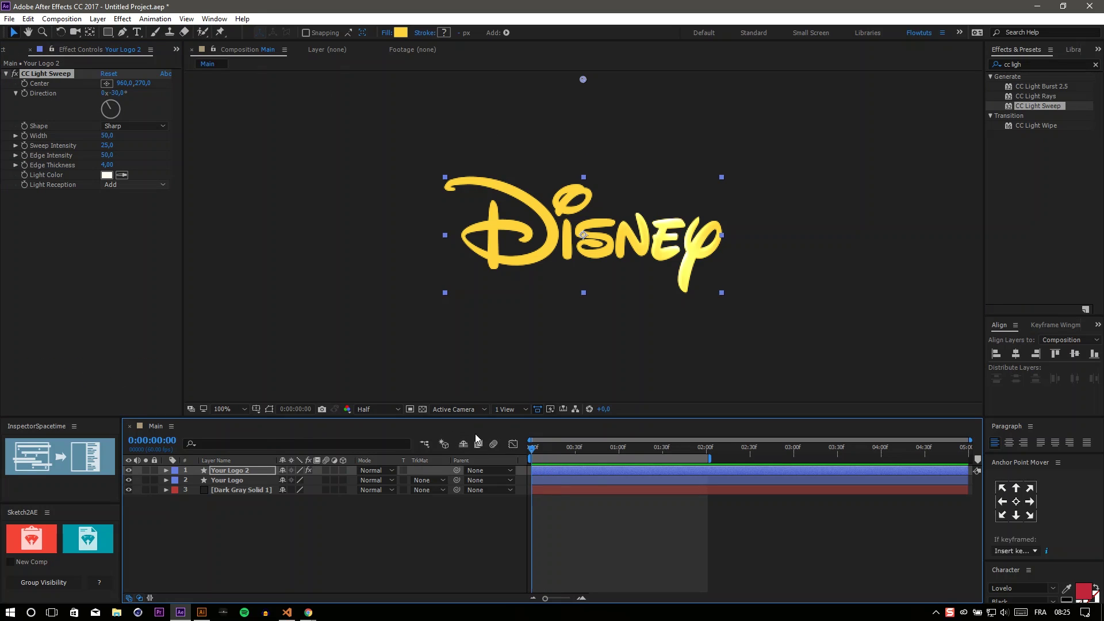
pyautogui.click(32, 84)
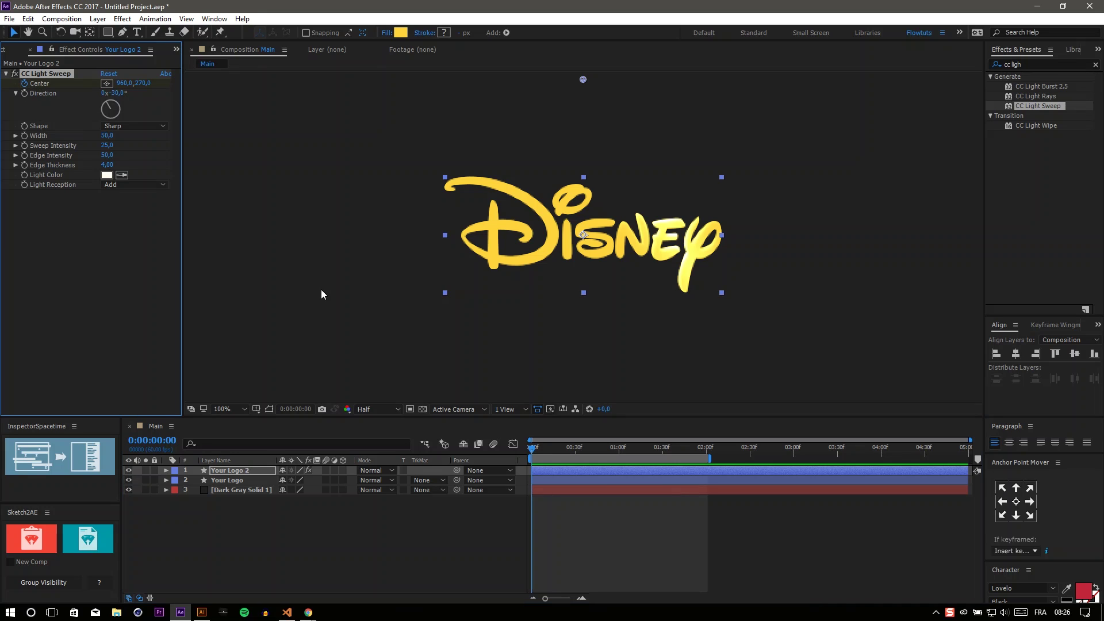
pyautogui.click(621, 455)
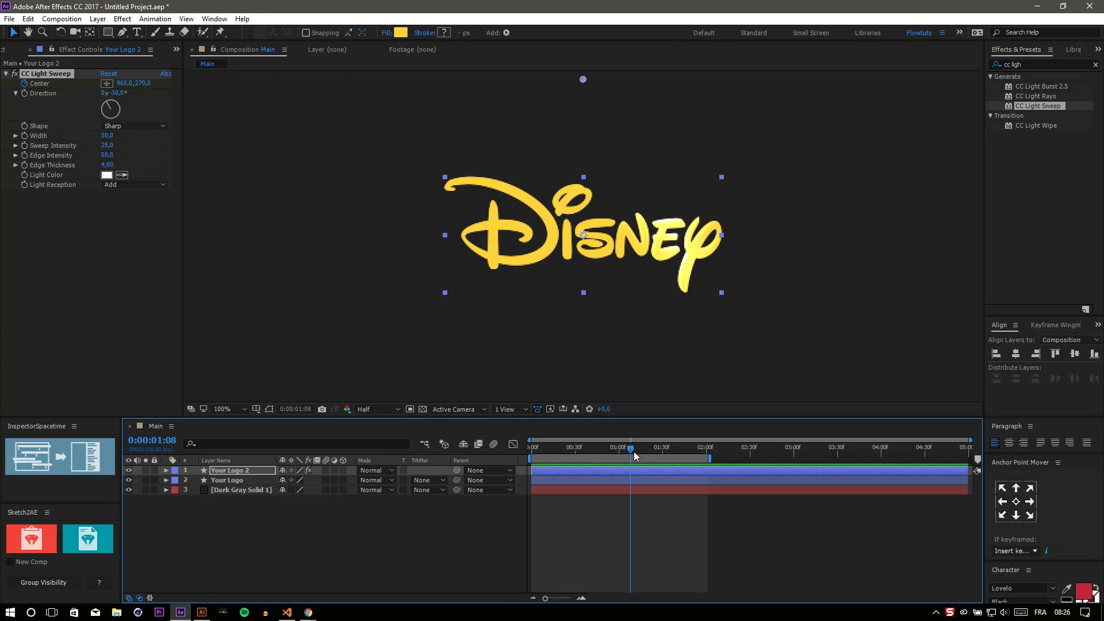
pyautogui.click(166, 470)
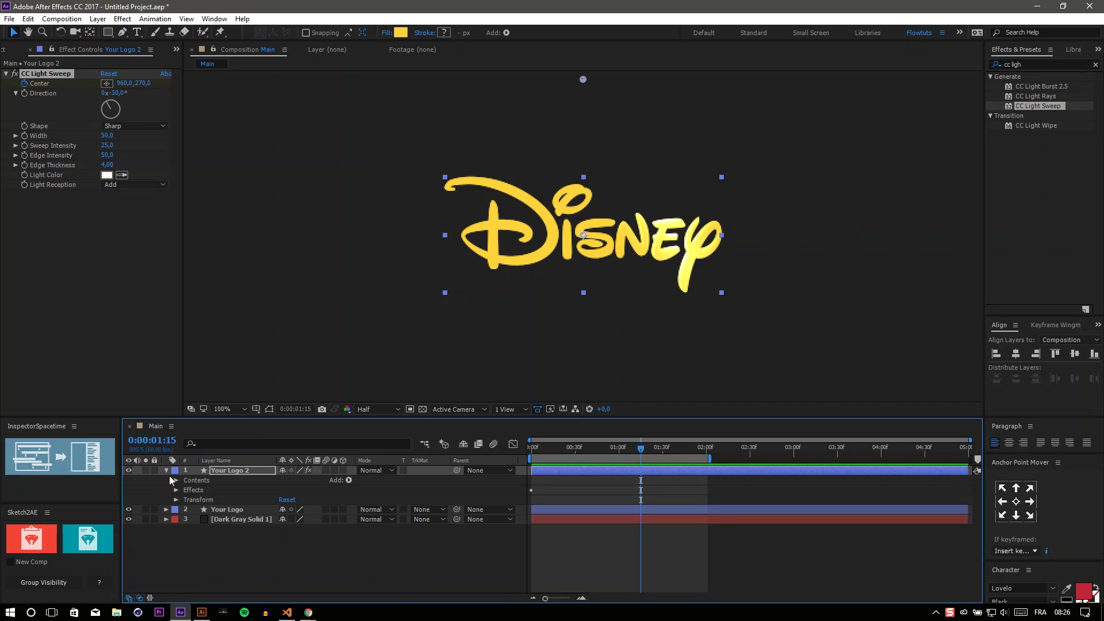
pyautogui.click(176, 490)
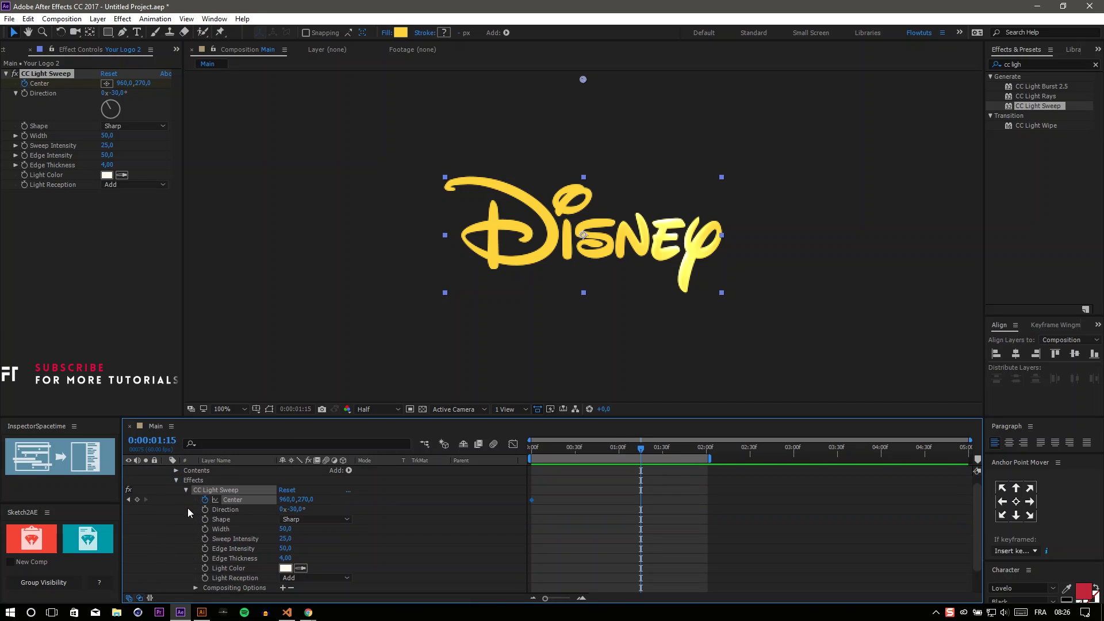
pyautogui.click(140, 500)
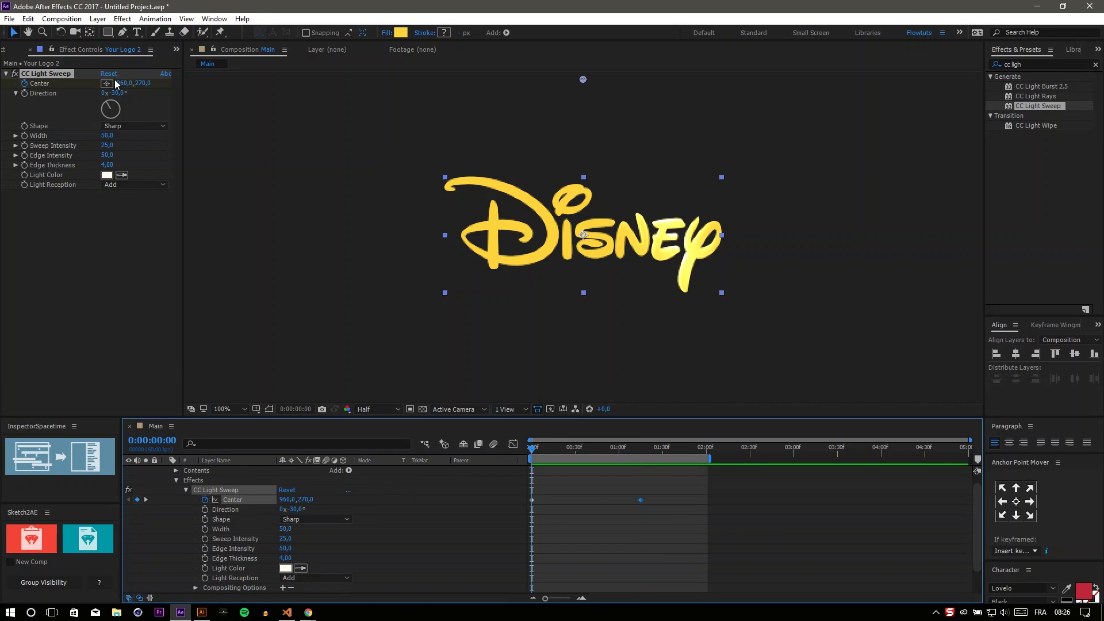
pyautogui.moveTo(123, 84); pyautogui.dragTo(0, 84)
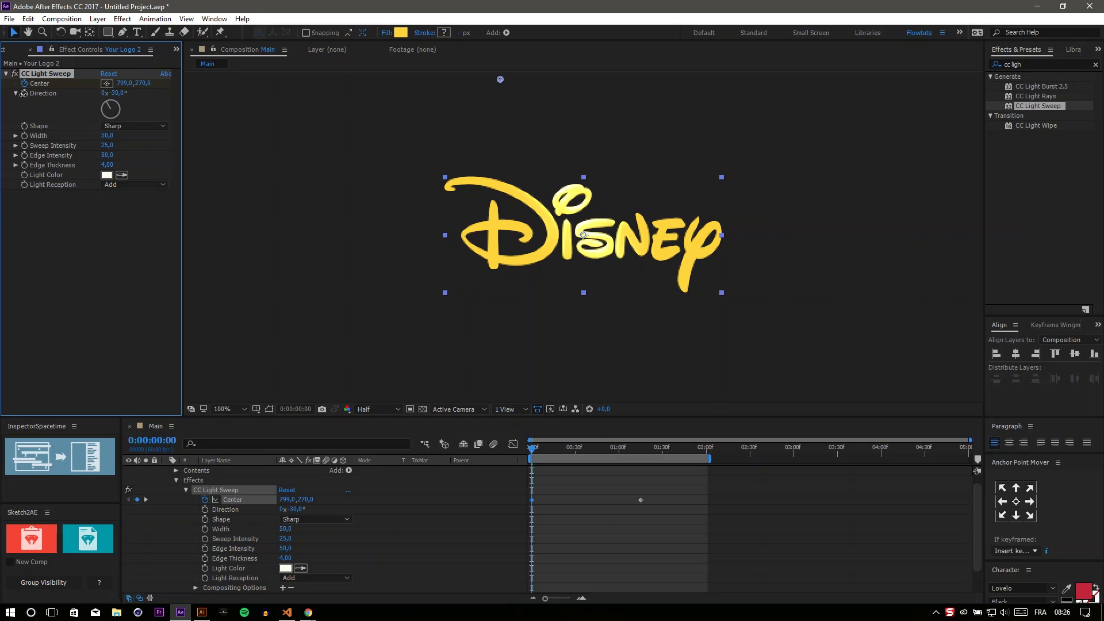
pyautogui.moveTo(126, 83); pyautogui.dragTo(0, 84)
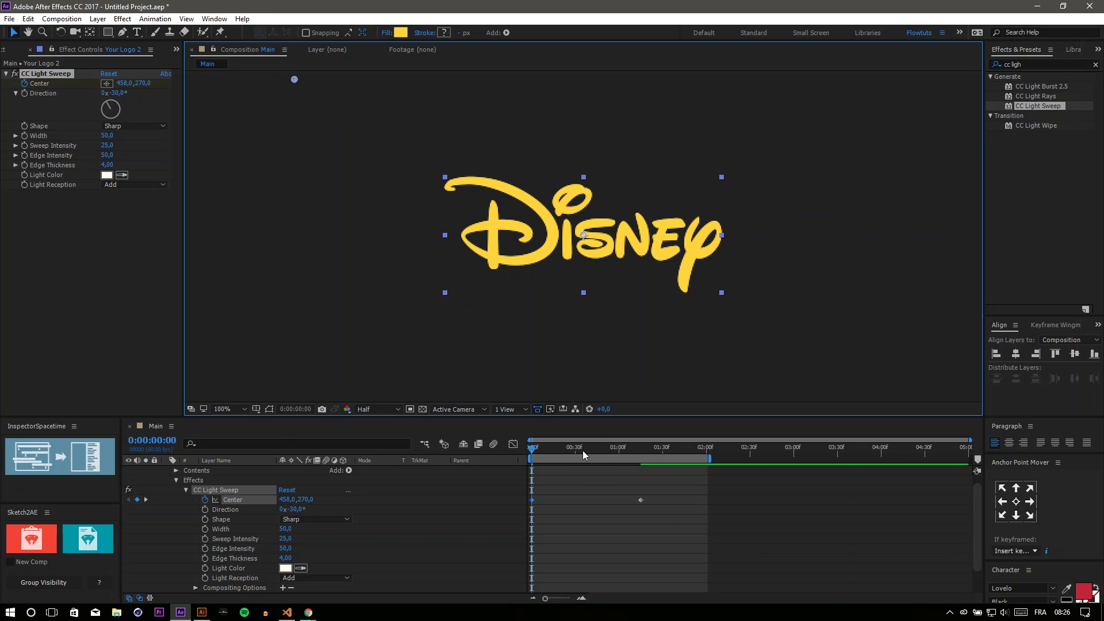
# At 0:00:01:15 move the sweep Center to X 1300, then preview the sweep
pyautogui.moveTo(582, 450); pyautogui.dragTo(642, 452)
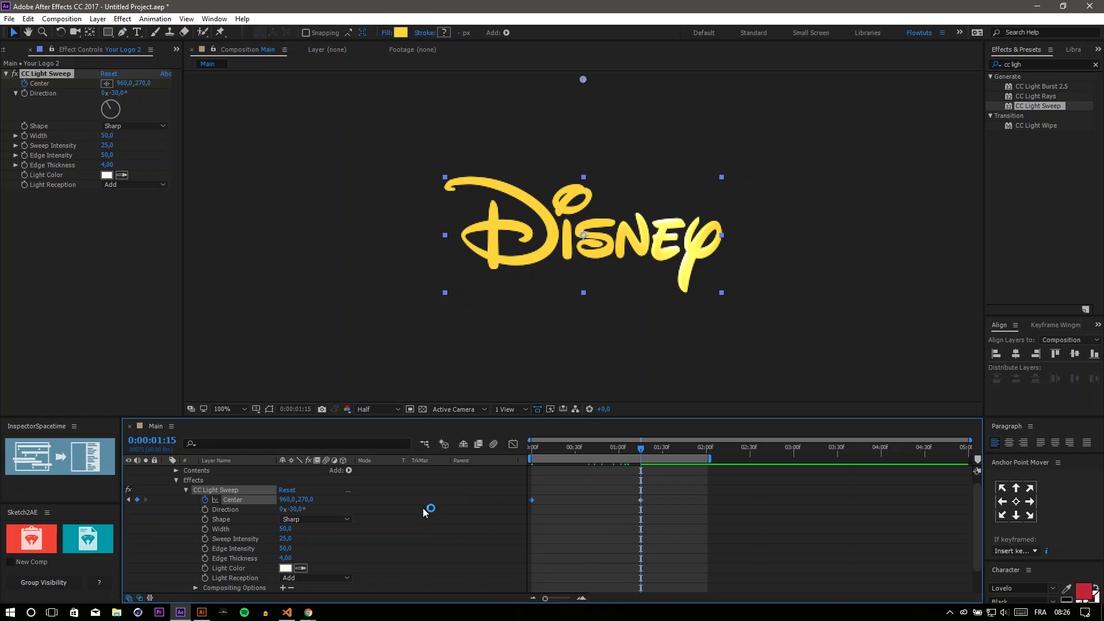
pyautogui.moveTo(127, 83); pyautogui.dragTo(252, 95)
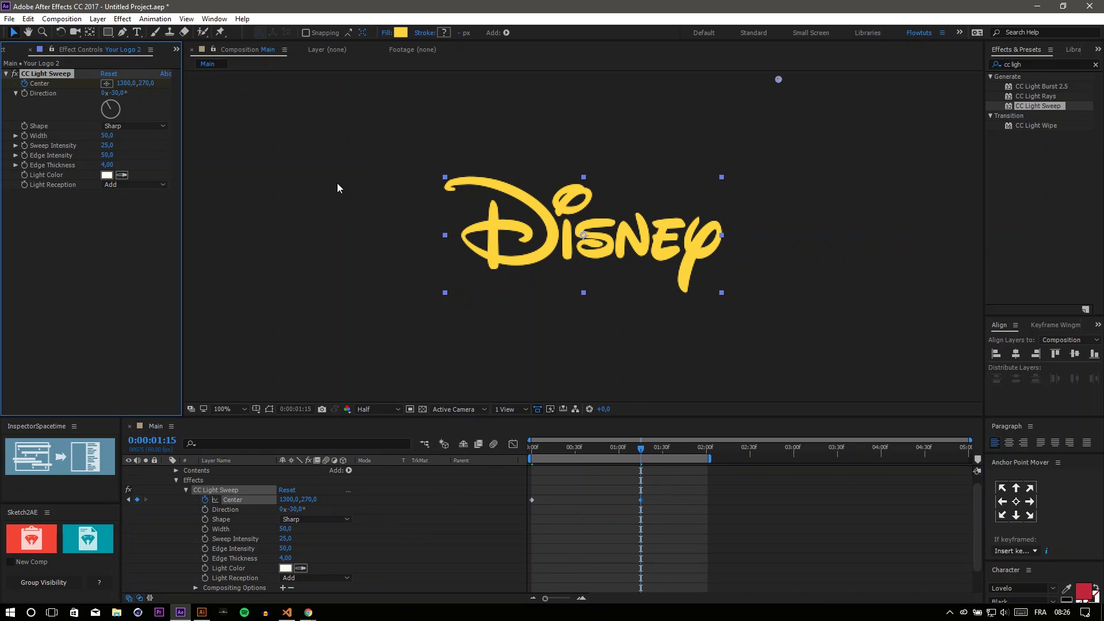
pyautogui.moveTo(546, 448); pyautogui.dragTo(516, 443)
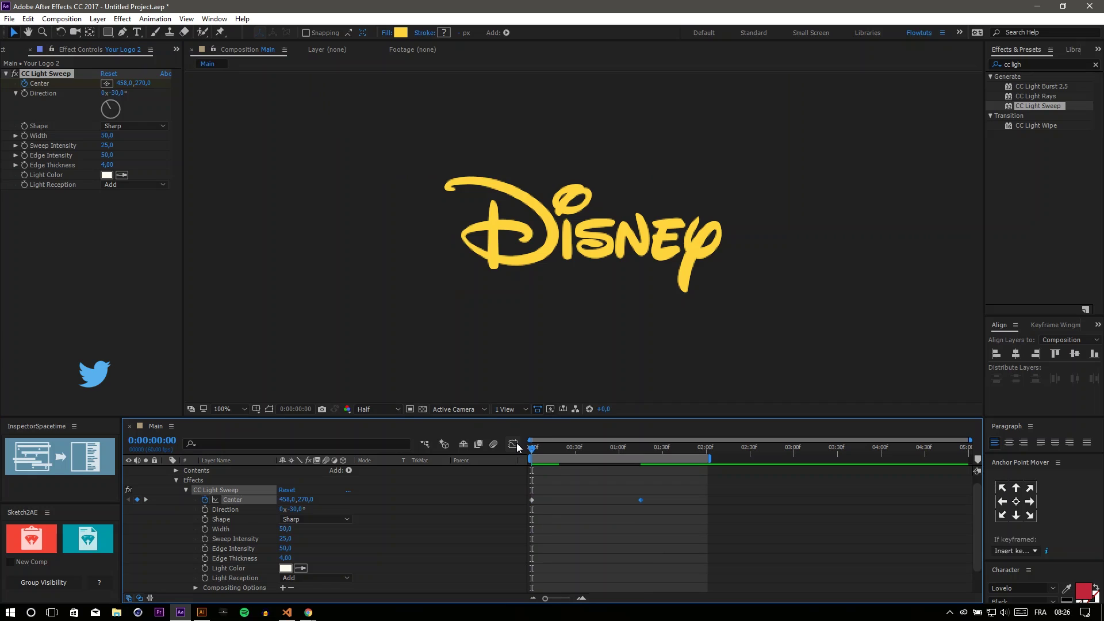
pyautogui.press('space')
pyautogui.press('space')
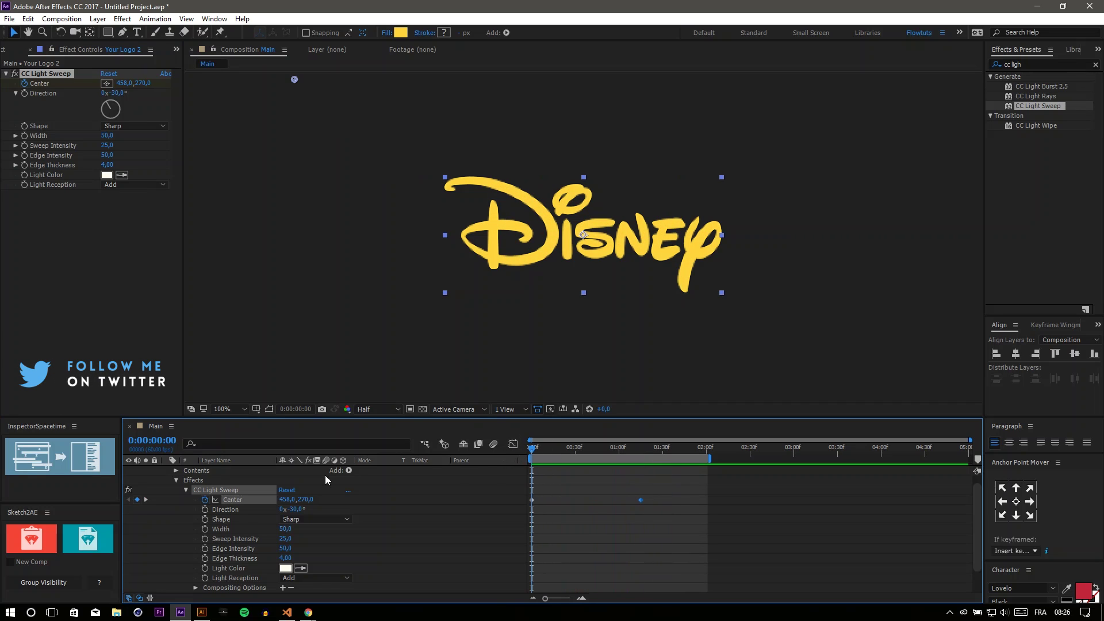
pyautogui.scroll(1, 140, 489)
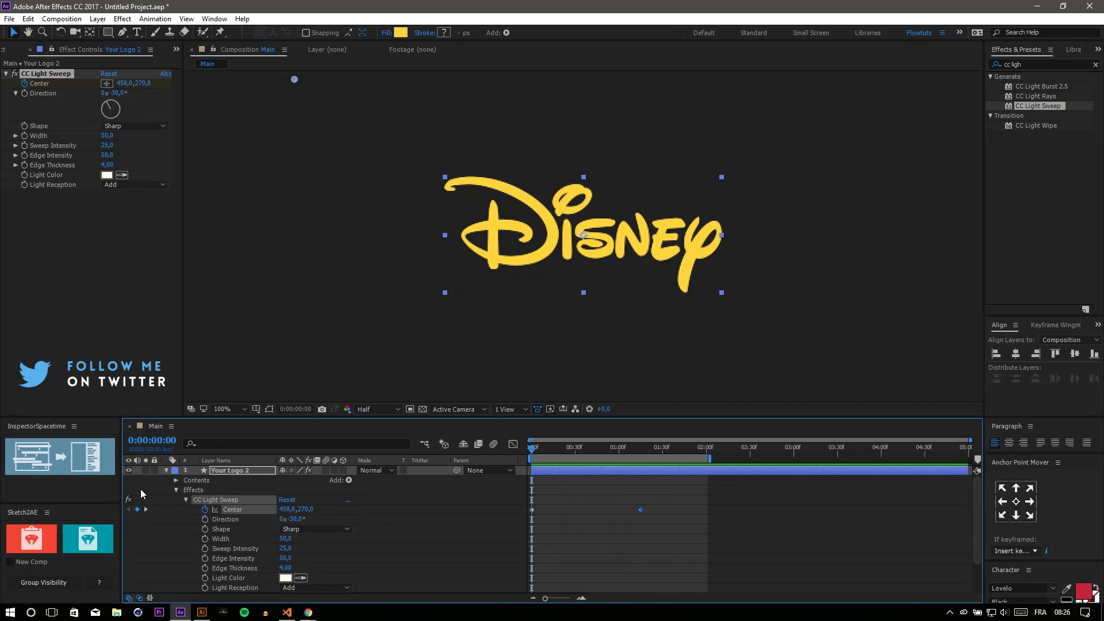
# Set CC Light Sweep's Light Reception to Cutout and toggle Your Logo's visibility to check
pyautogui.click(167, 471)
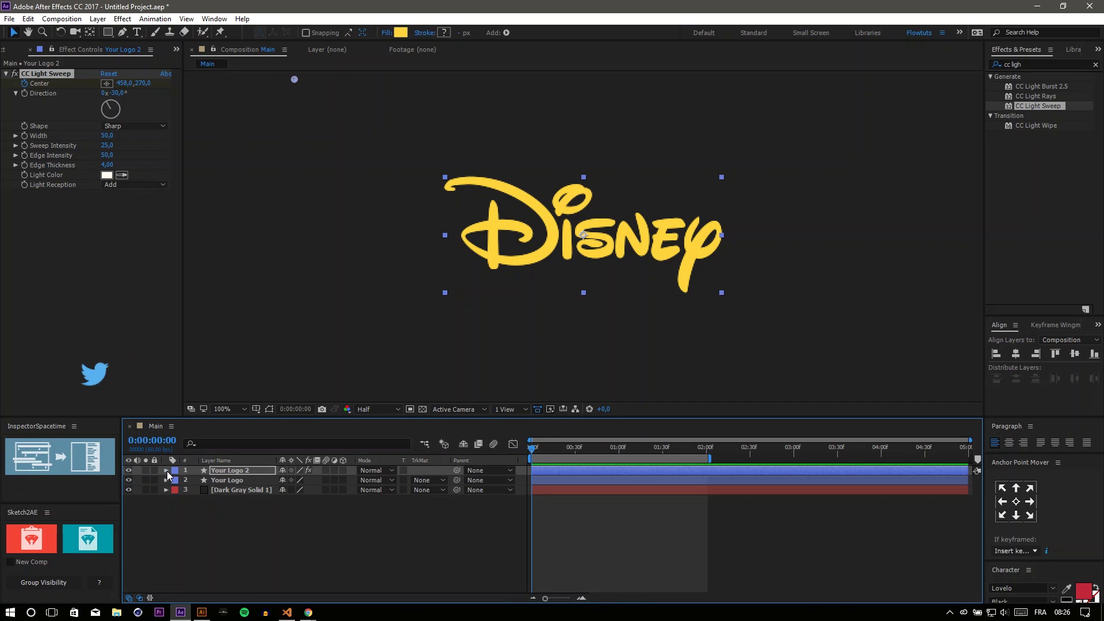
pyautogui.click(234, 473)
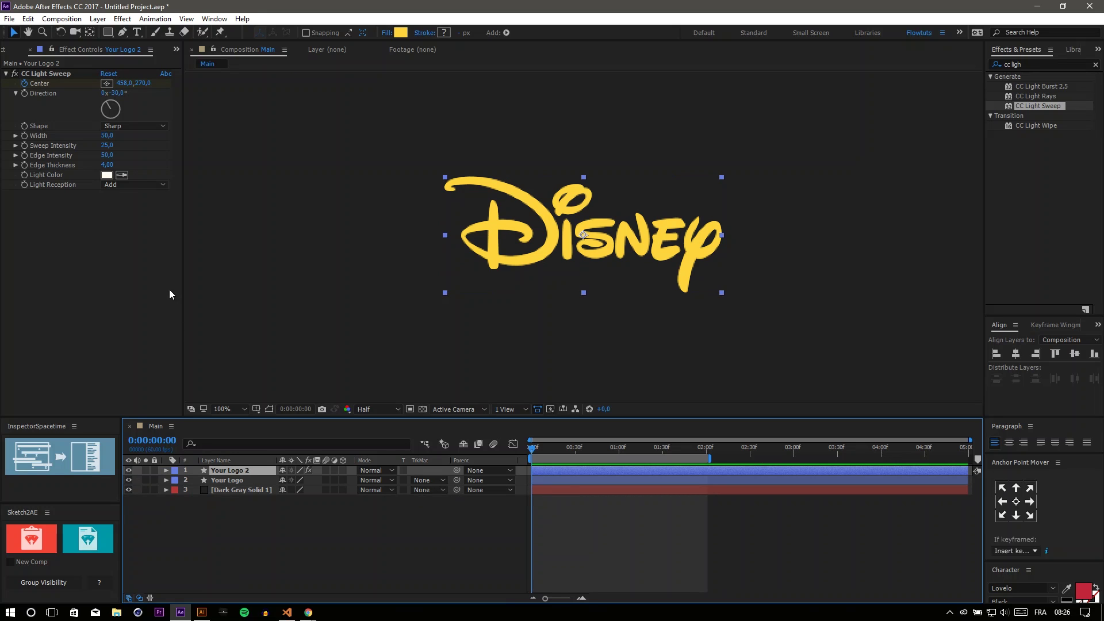
pyautogui.click(118, 184)
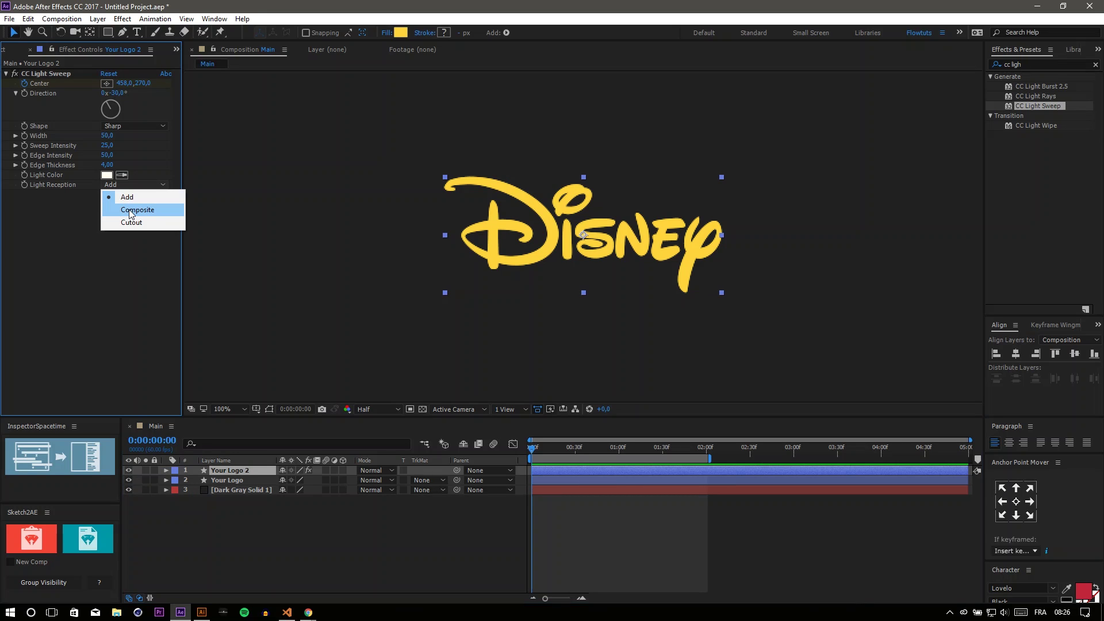
pyautogui.click(135, 224)
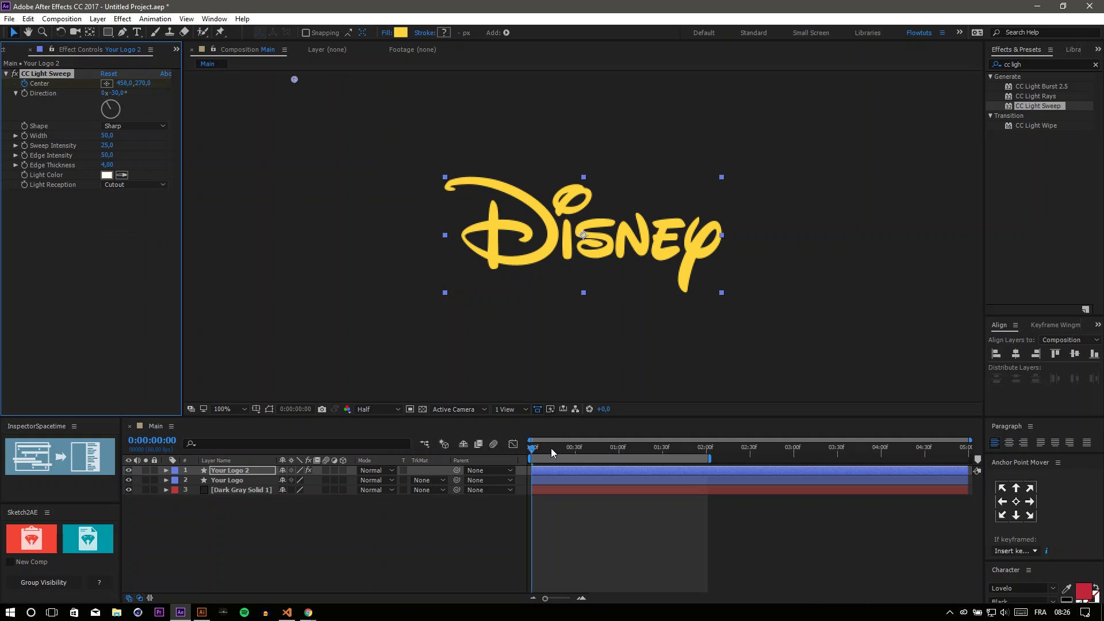
pyautogui.moveTo(551, 452); pyautogui.dragTo(578, 456)
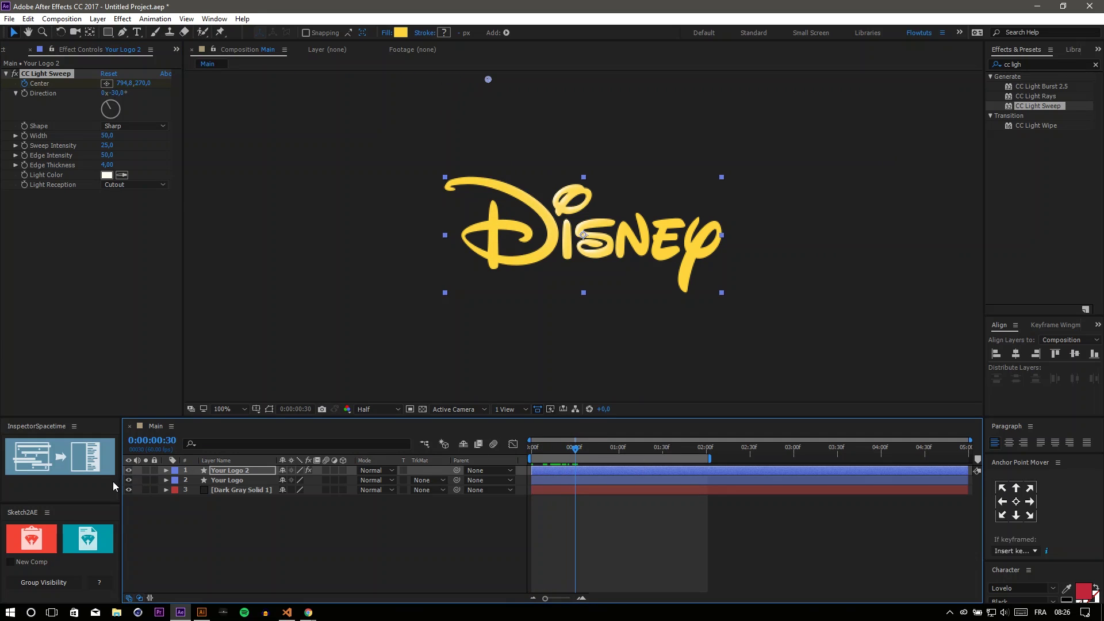
pyautogui.click(128, 480)
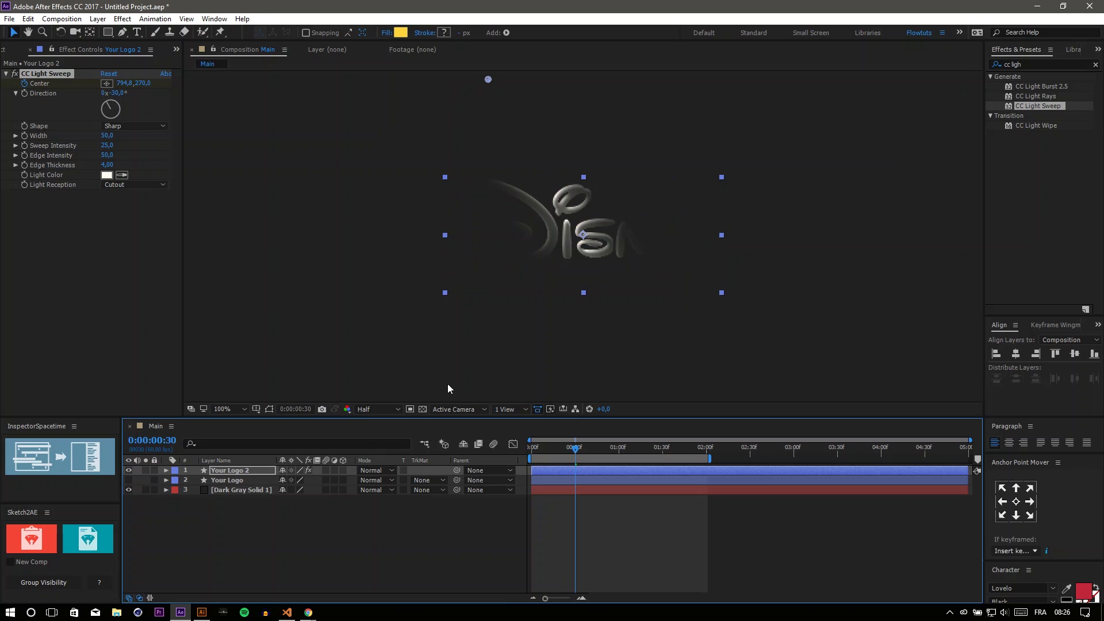
pyautogui.click(128, 480)
# Keyframe Your Logo's Opacity to fade from 0% to 100% by 1:30, then return to its start
pyautogui.click(227, 480)
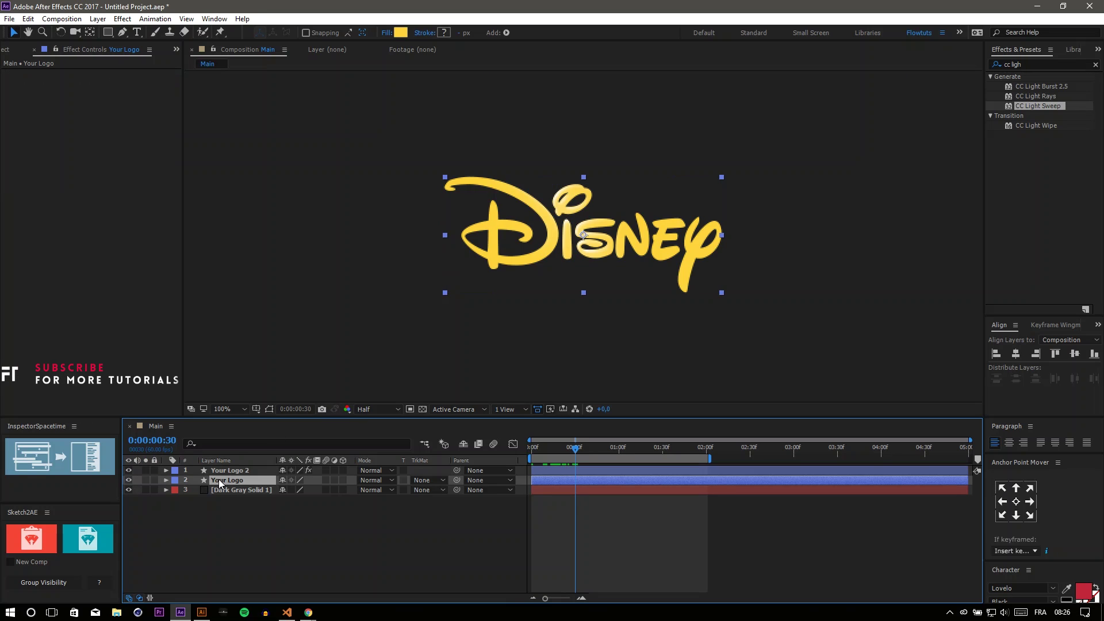
pyautogui.press('t')
pyautogui.click(195, 489)
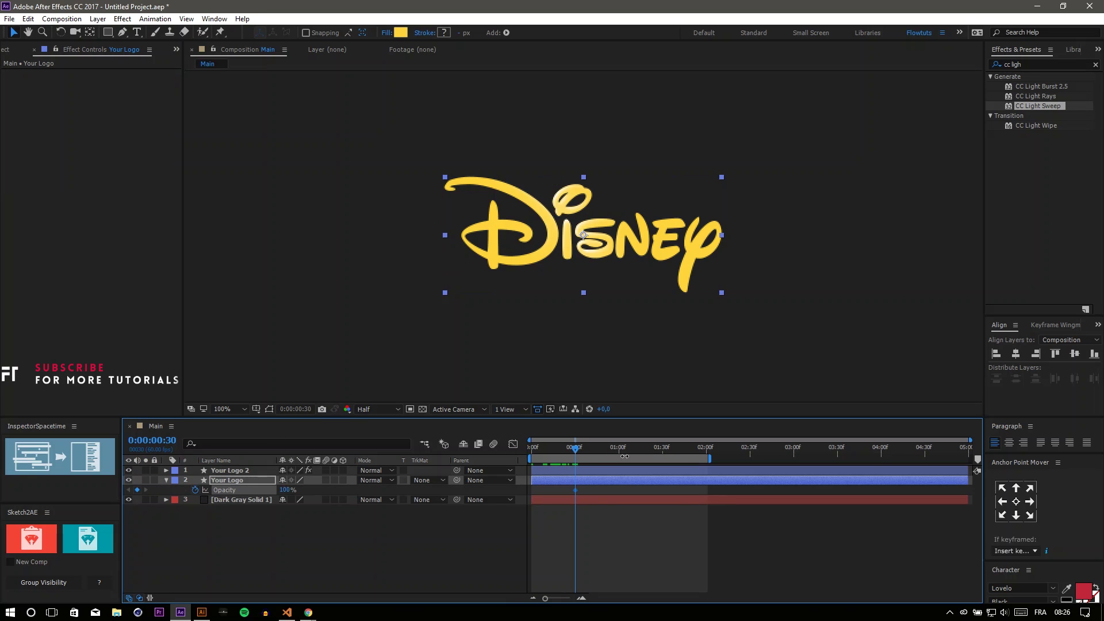
pyautogui.click(657, 453)
pyautogui.moveTo(664, 453); pyautogui.dragTo(663, 454)
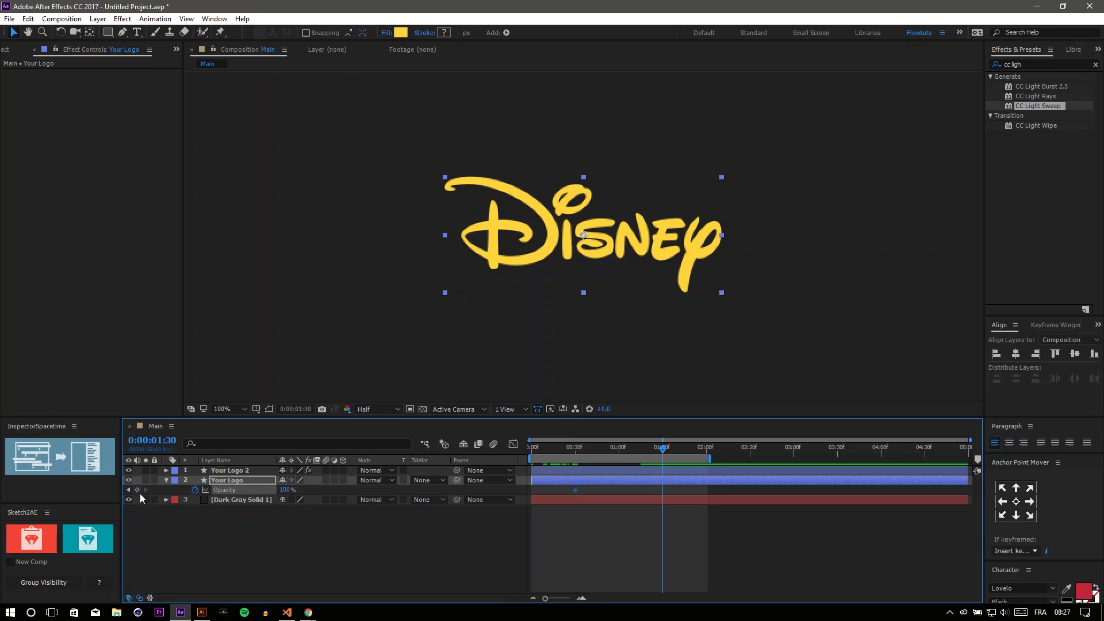
pyautogui.press('j')
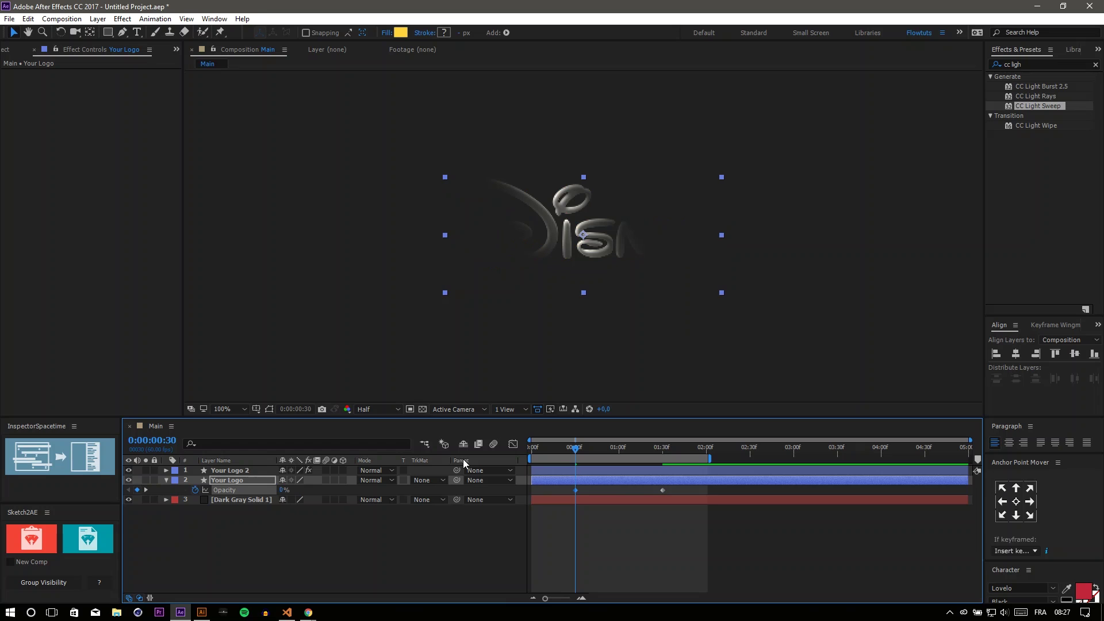
pyautogui.moveTo(555, 446)
pyautogui.mouseDown()
pyautogui.moveTo(526, 450)
pyautogui.moveTo(580, 466)
pyautogui.mouseUp()
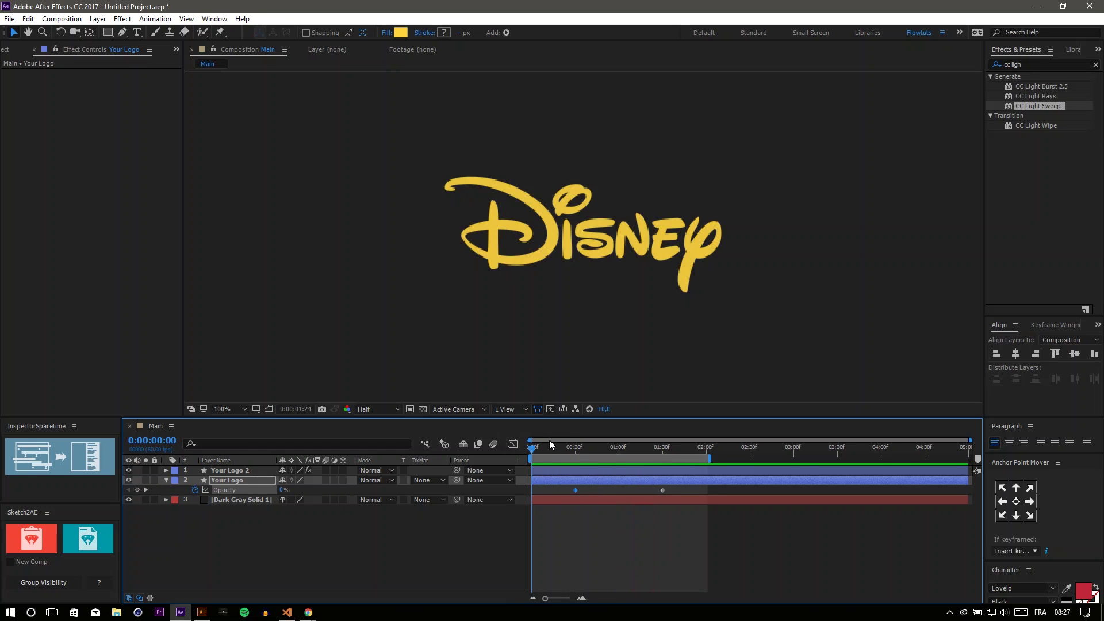
# Duplicate Your Logo 2 into Your Logo 3 and drag its Center keyframes later
pyautogui.click(580, 470)
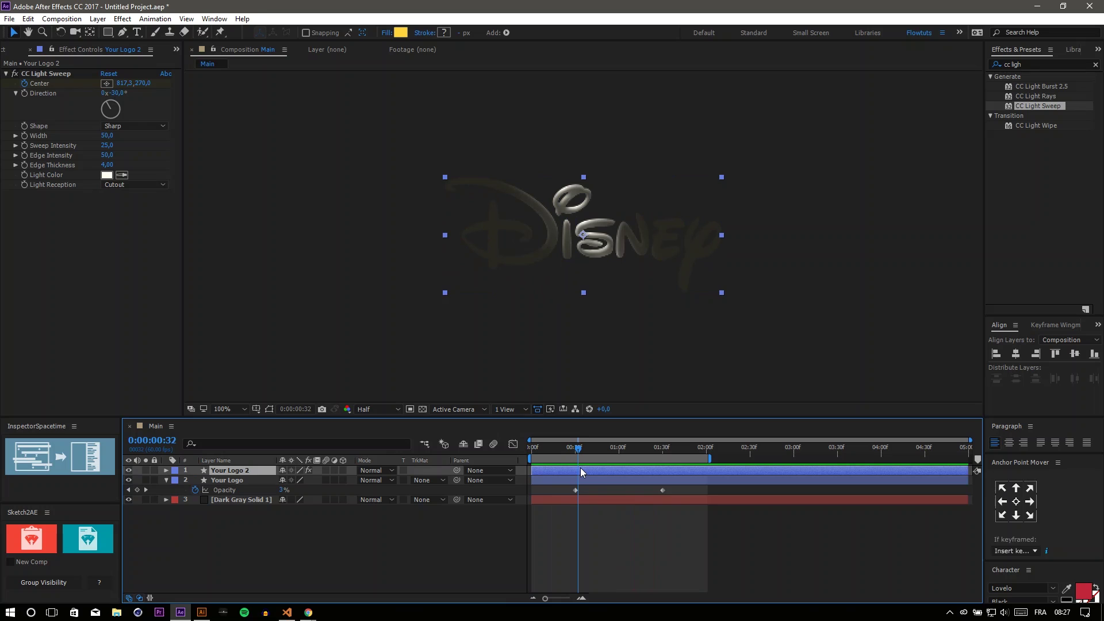
pyautogui.hotkey('ctrl', 'd')
pyautogui.press('u')
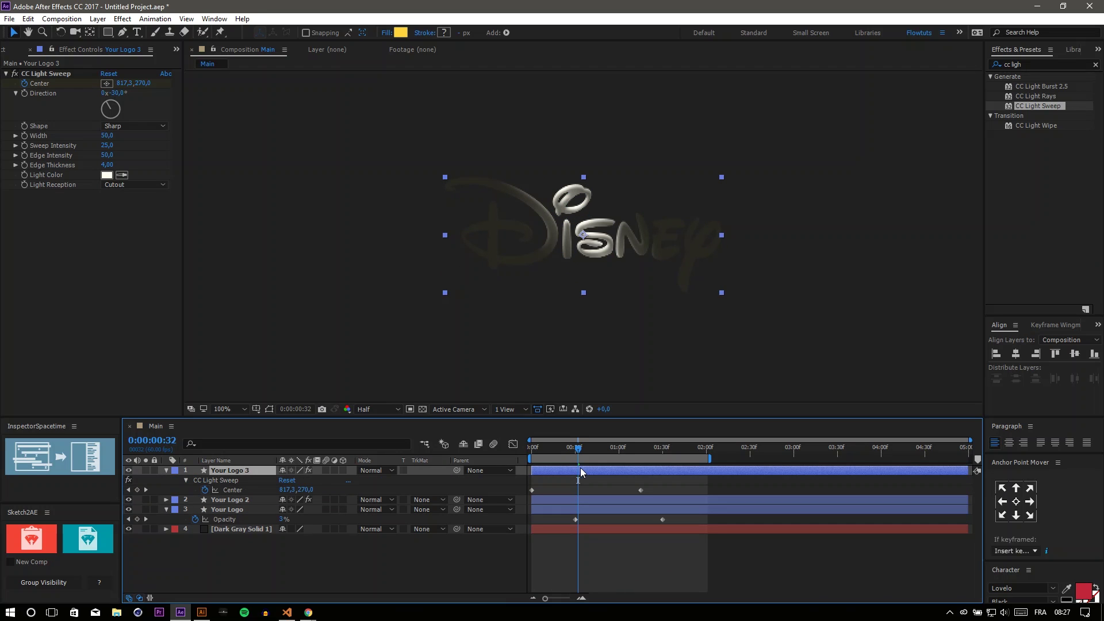
pyautogui.moveTo(646, 484); pyautogui.dragTo(523, 498)
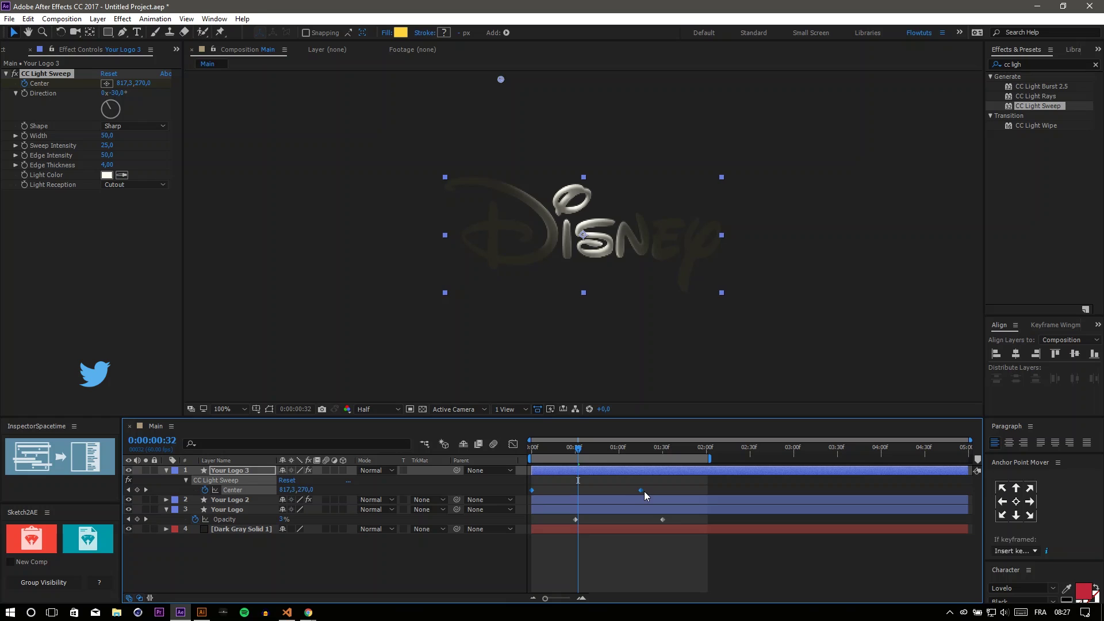
pyautogui.moveTo(644, 491); pyautogui.dragTo(696, 491)
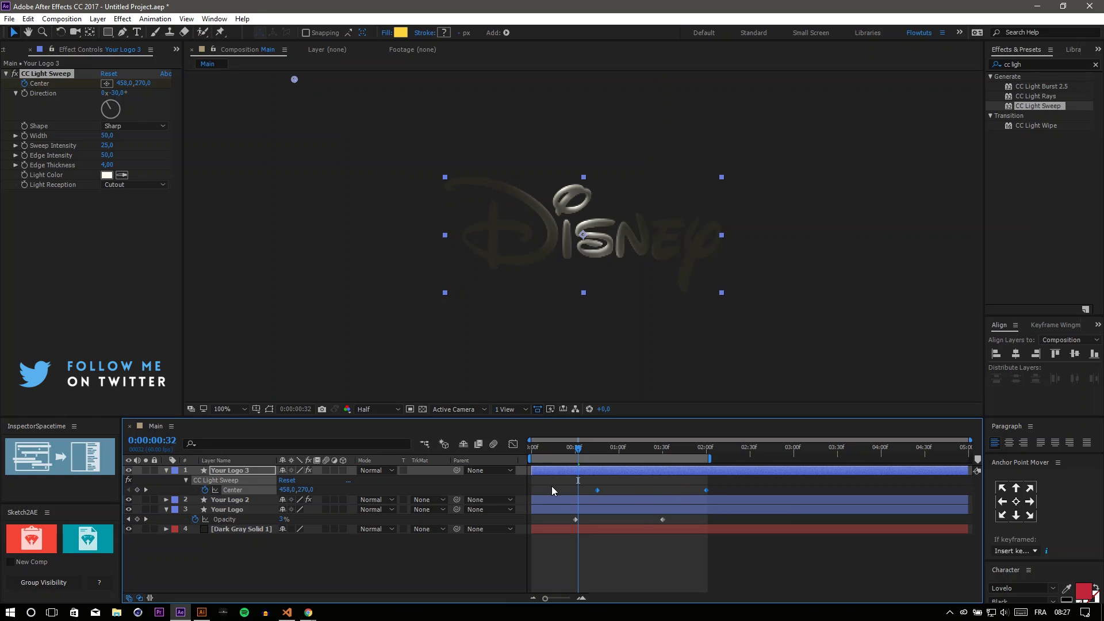
# Scrub and preview the animation with the second light sweep
pyautogui.click(165, 471)
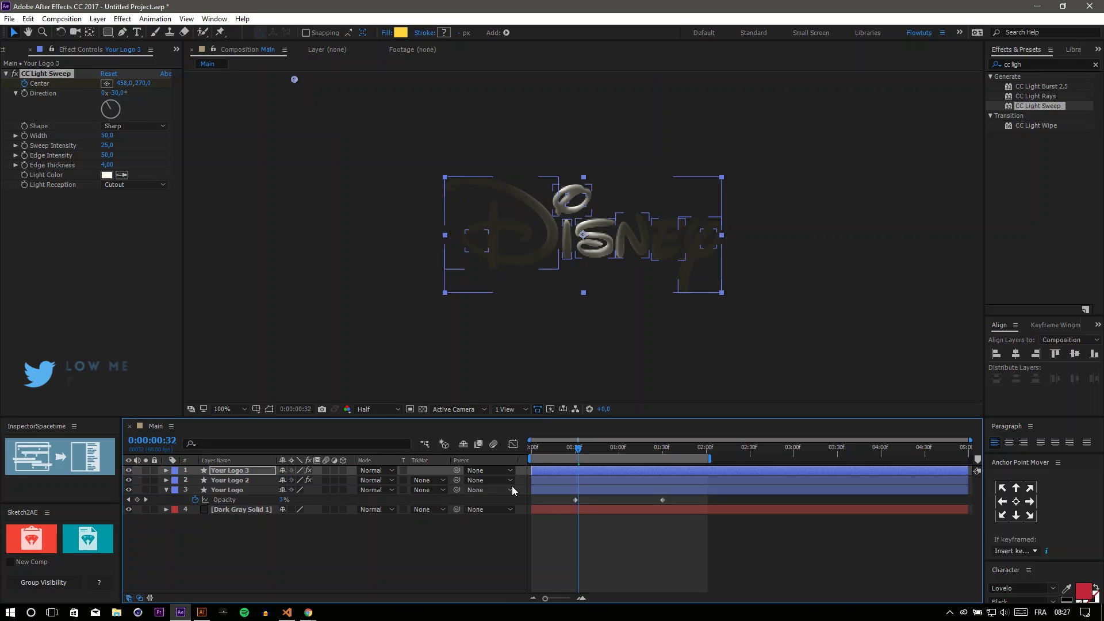
pyautogui.moveTo(577, 451)
pyautogui.mouseDown()
pyautogui.moveTo(673, 452)
pyautogui.moveTo(491, 452)
pyautogui.mouseUp()
pyautogui.press('space')
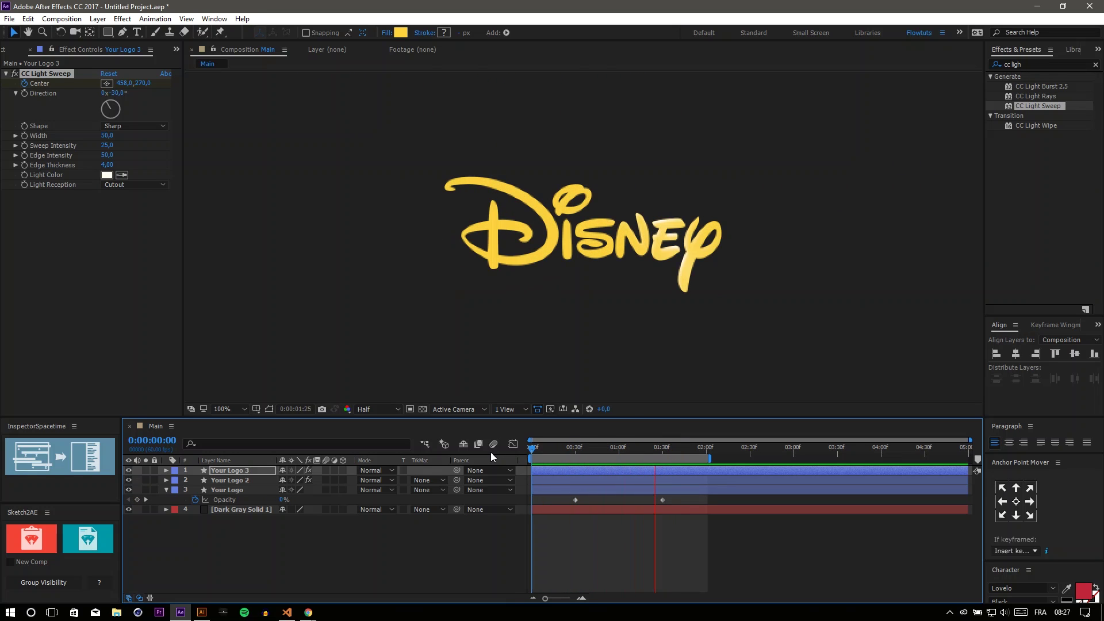
pyautogui.press('space')
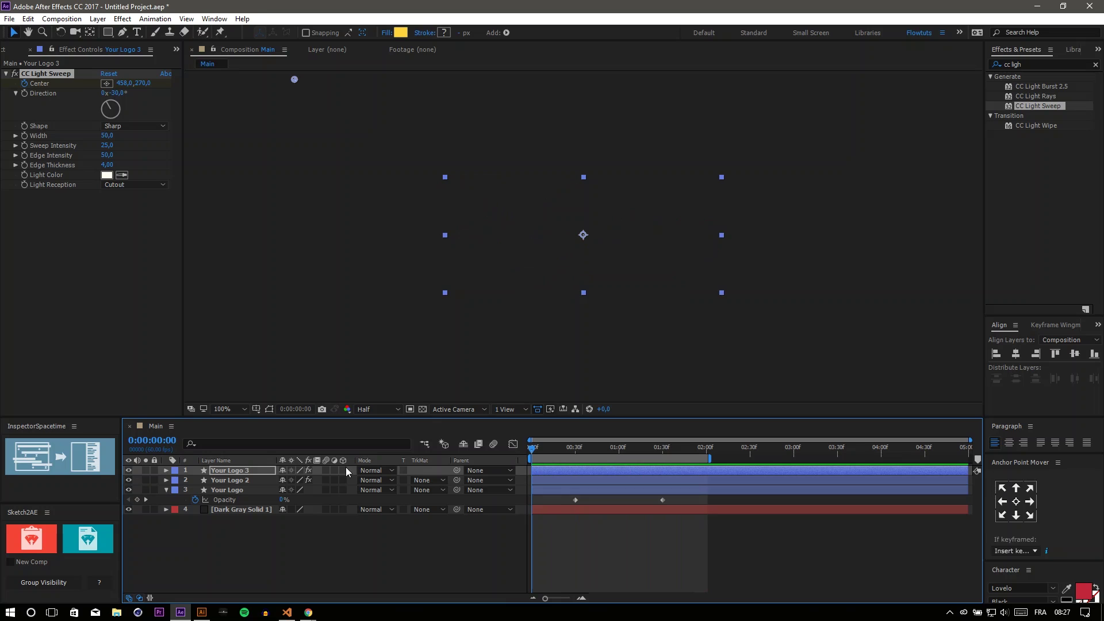
# Apply Easy Ease to all keyframes on the three logo layers and preview
pyautogui.keyDown('shift'); pyautogui.click(237, 490); pyautogui.keyUp('shift')
pyautogui.press('u')
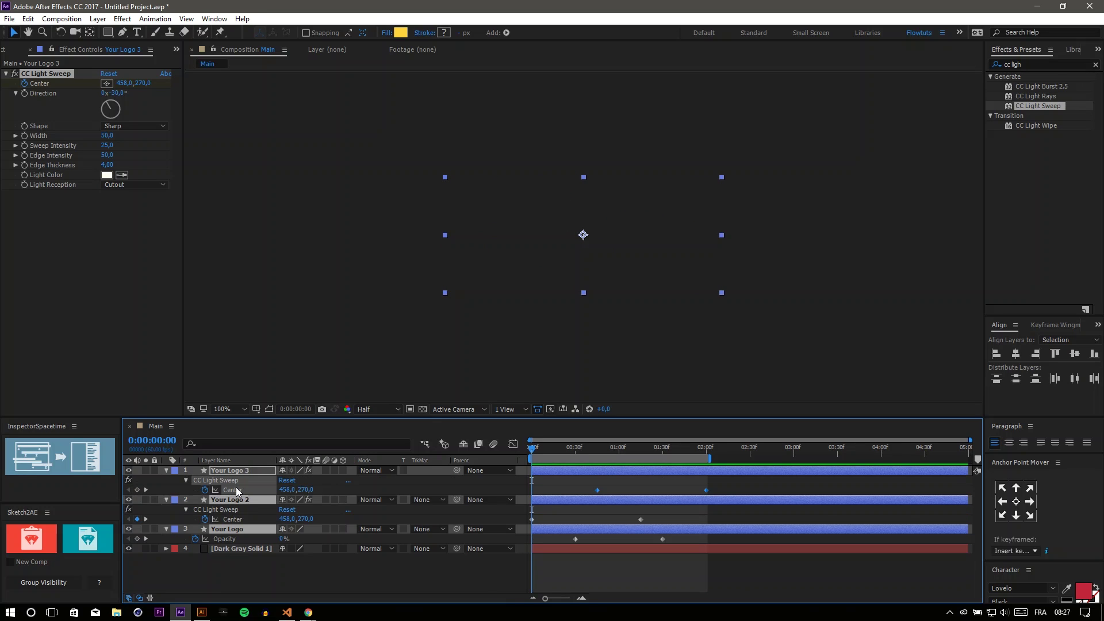
pyautogui.moveTo(725, 481); pyautogui.dragTo(539, 543)
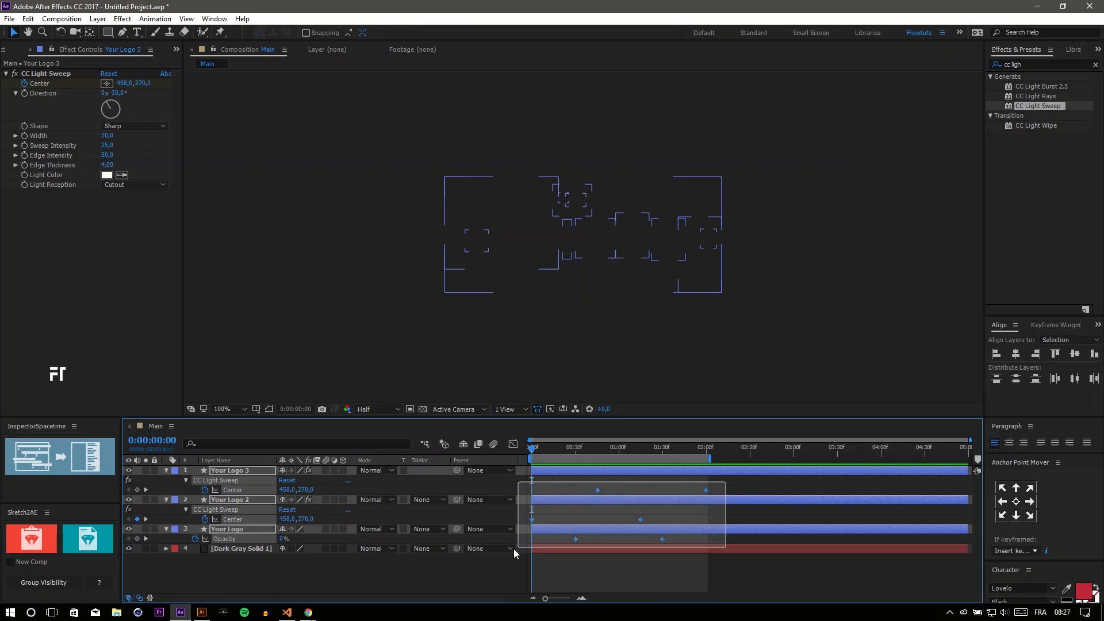
pyautogui.rightClick(574, 540)
pyautogui.moveTo(624, 531)
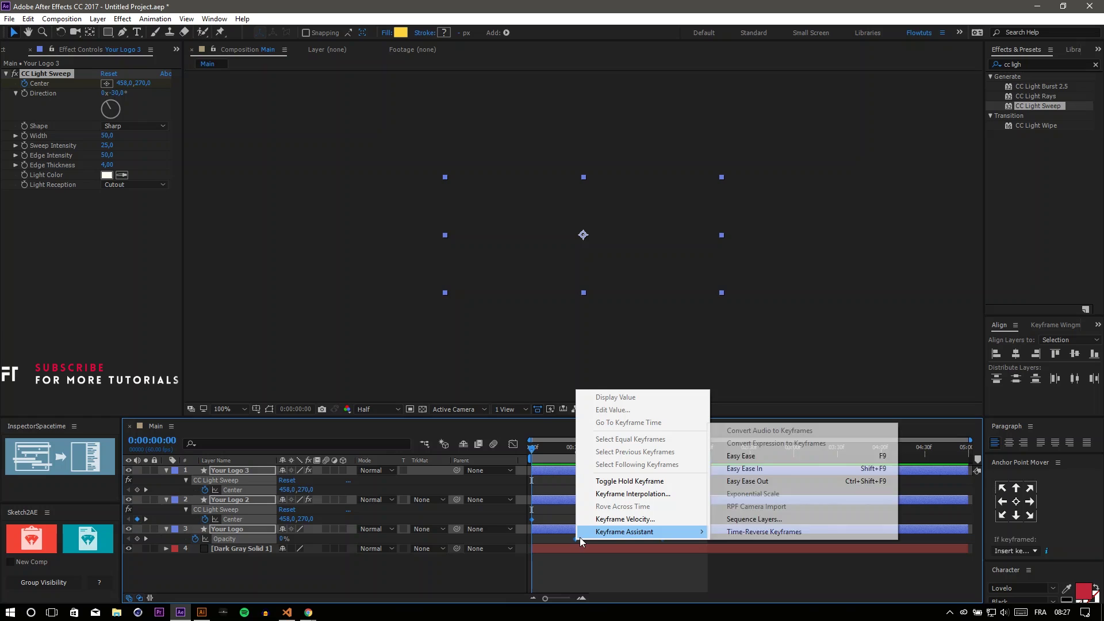
pyautogui.click(742, 455)
pyautogui.press('space')
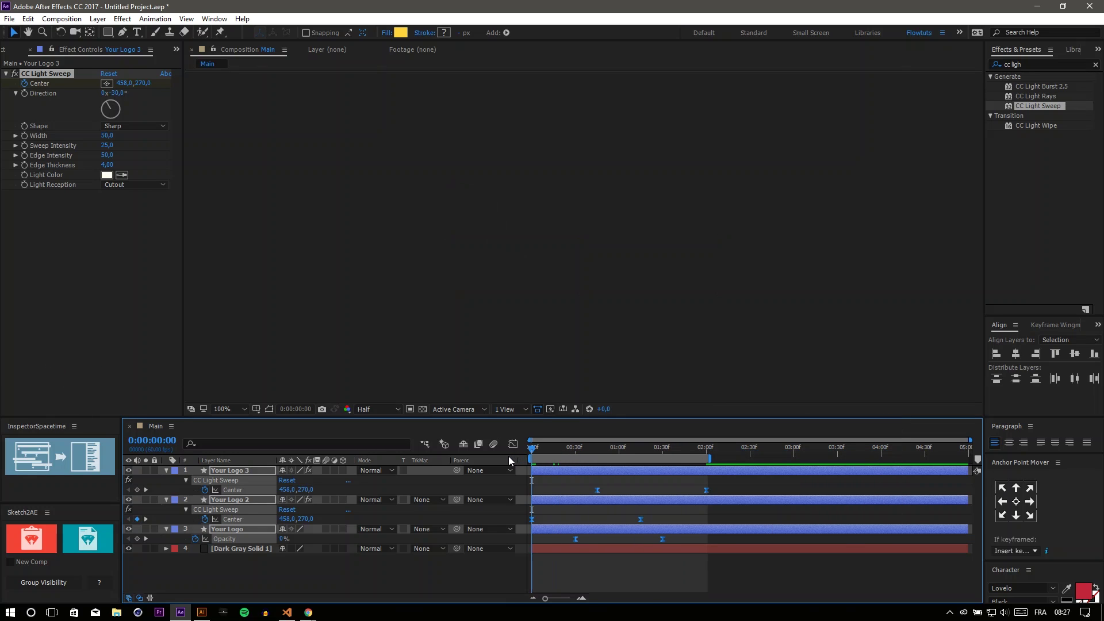
pyautogui.press('space')
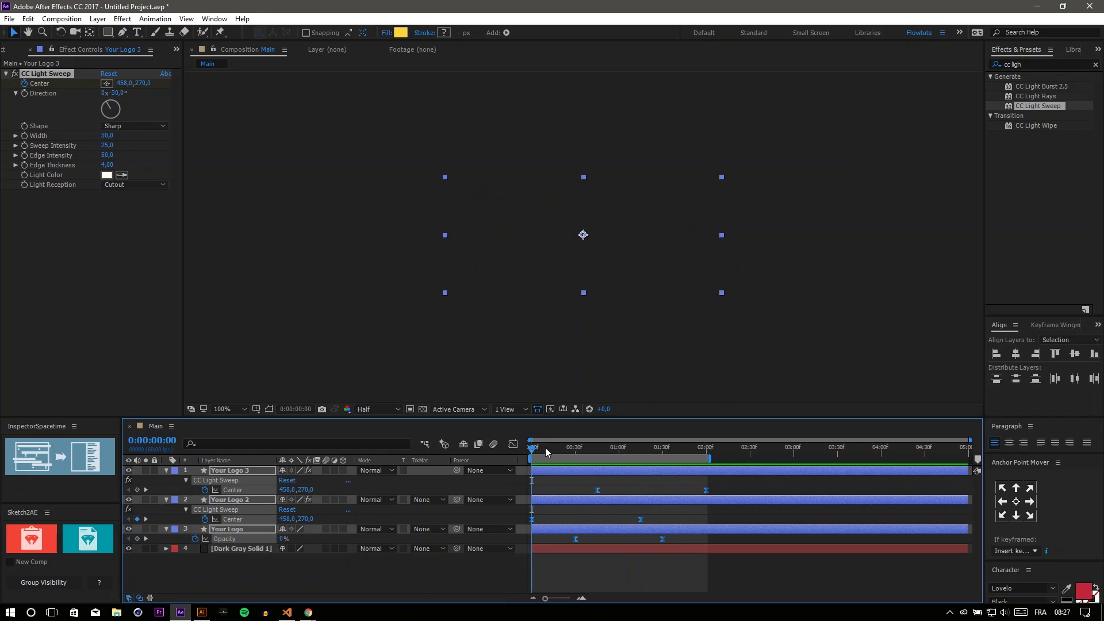
# Shift Your Logo 3's Center keyframes slightly earlier and preview the timing
pyautogui.moveTo(714, 484); pyautogui.dragTo(664, 495)
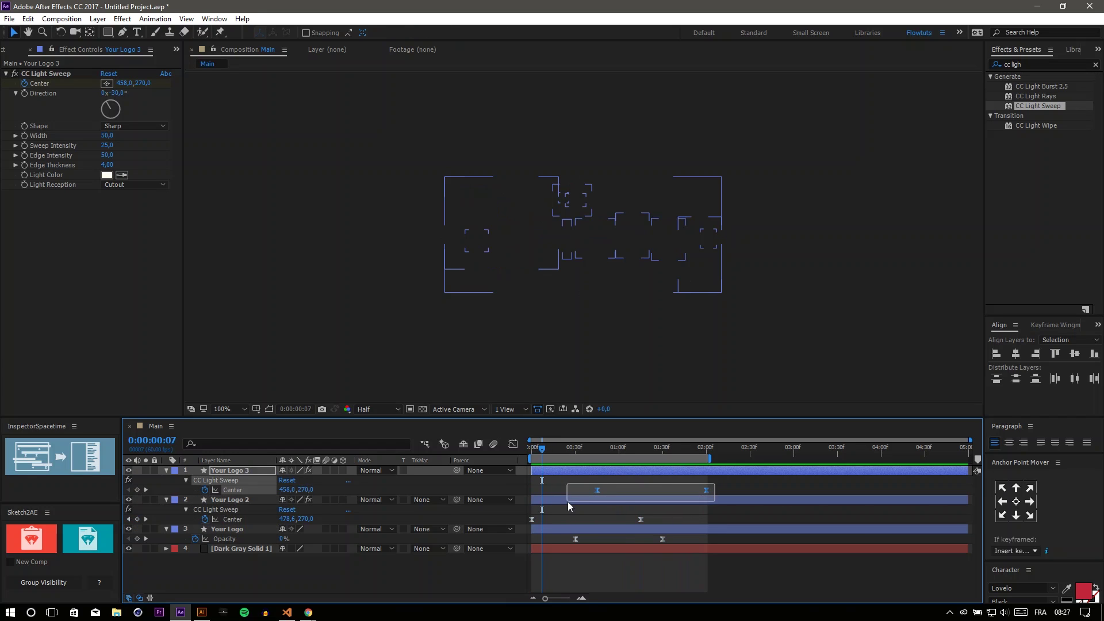
pyautogui.moveTo(568, 505); pyautogui.dragTo(568, 505)
pyautogui.moveTo(686, 493)
pyautogui.mouseDown()
pyautogui.moveTo(667, 494)
pyautogui.moveTo(678, 496)
pyautogui.mouseUp()
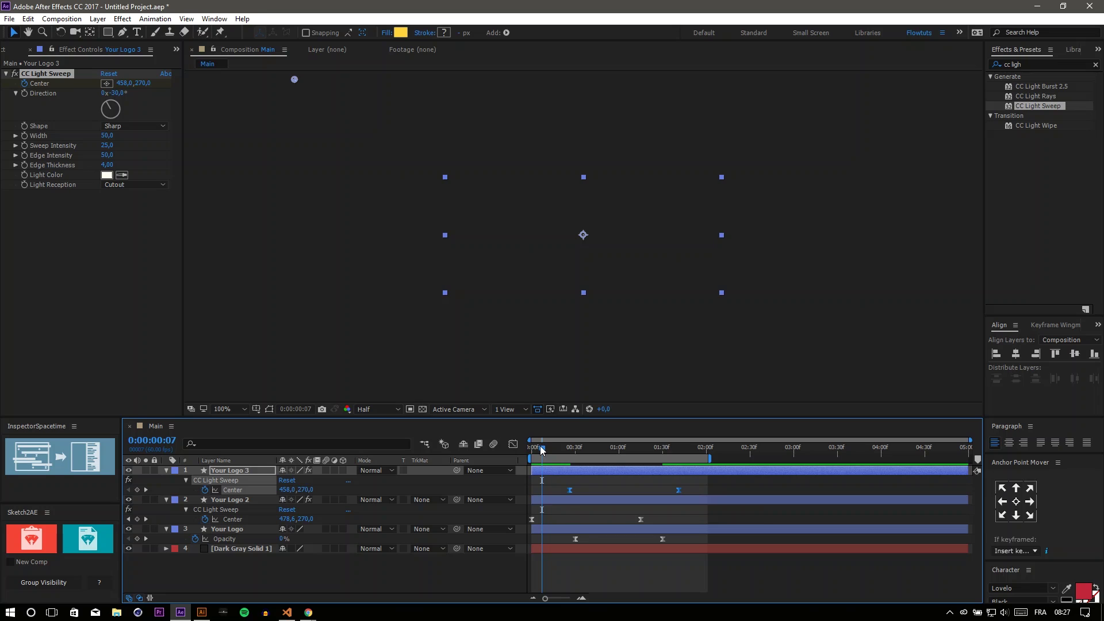
pyautogui.press('space')
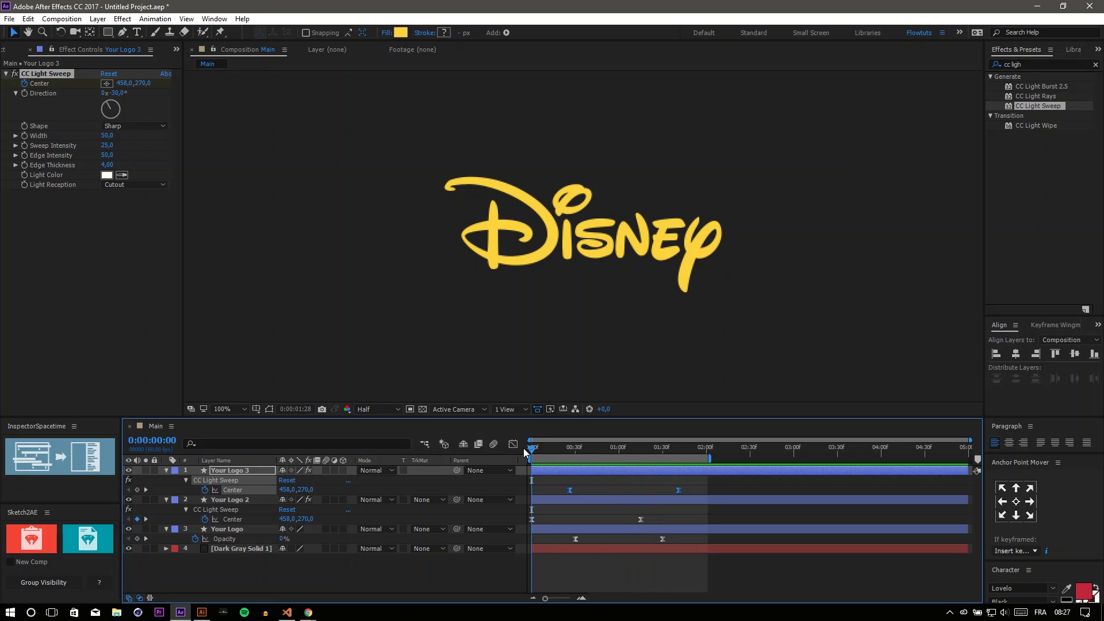
pyautogui.click(166, 470)
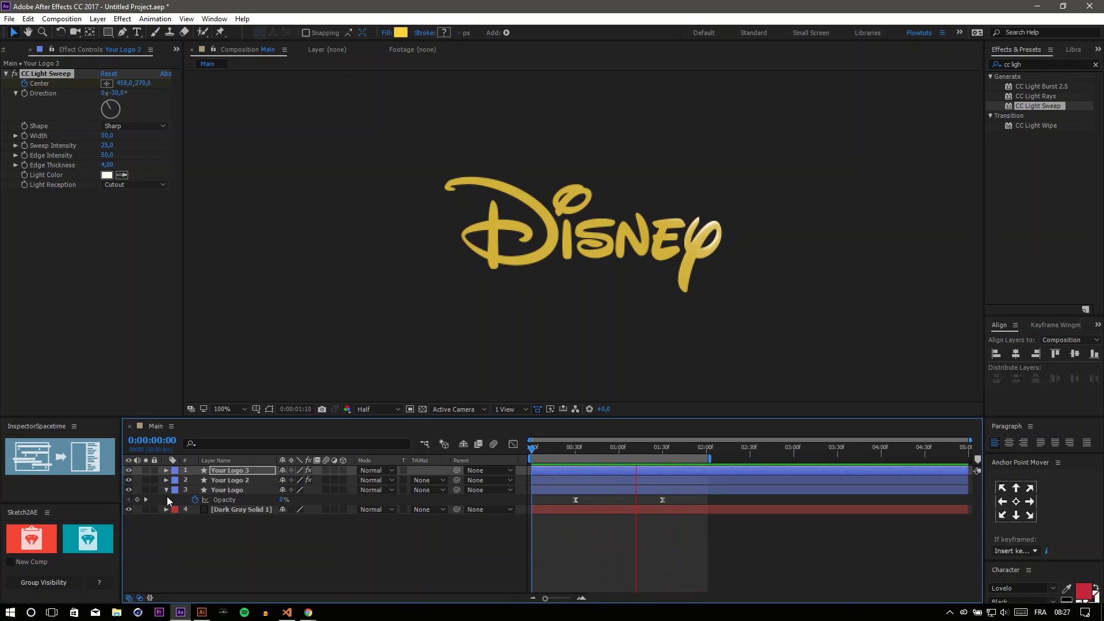
# Add a new Null Object, Null 1, to the composition
pyautogui.click(166, 489)
pyautogui.moveTo(568, 453); pyautogui.dragTo(584, 451)
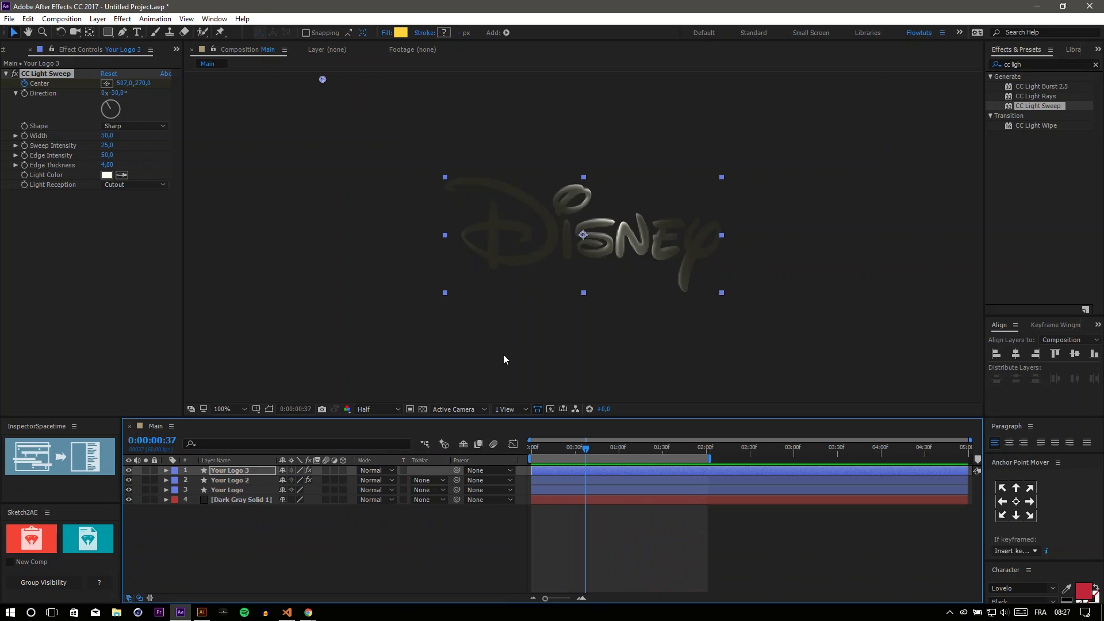
pyautogui.press(',')
pyautogui.click(460, 549)
pyautogui.rightClick(472, 548)
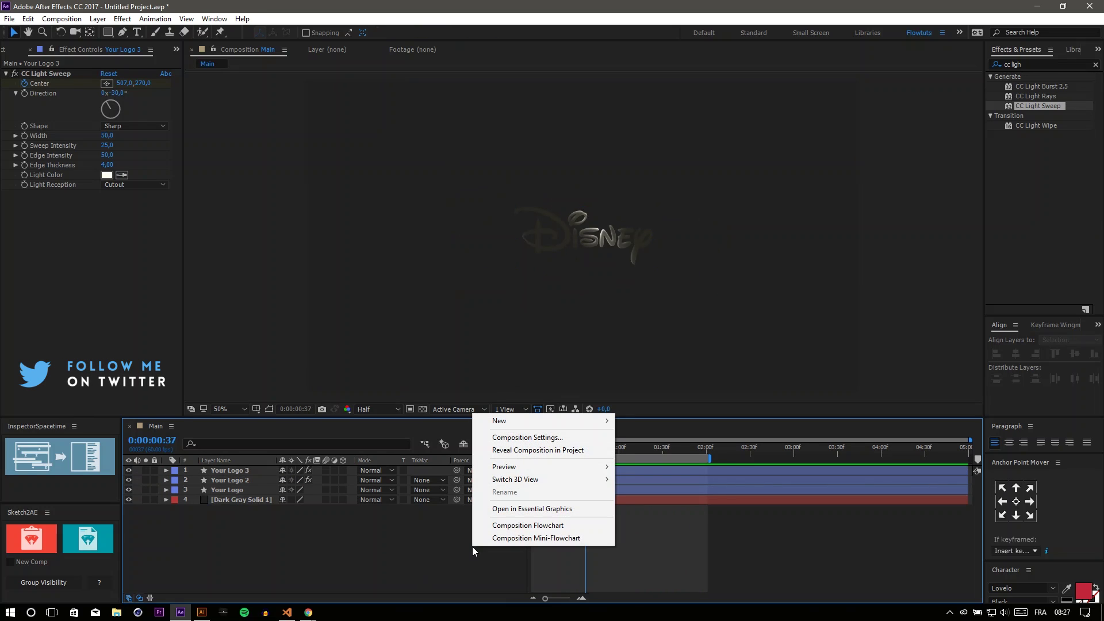
pyautogui.moveTo(539, 421)
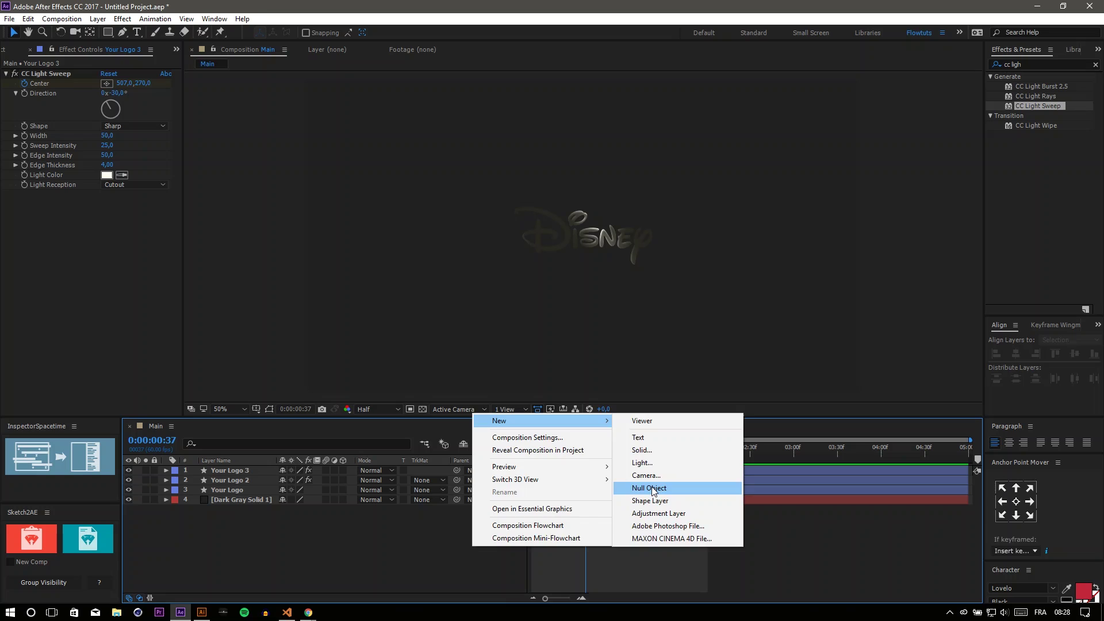
pyautogui.click(653, 489)
# Parent all three logo layers to Null 1
pyautogui.click(246, 479)
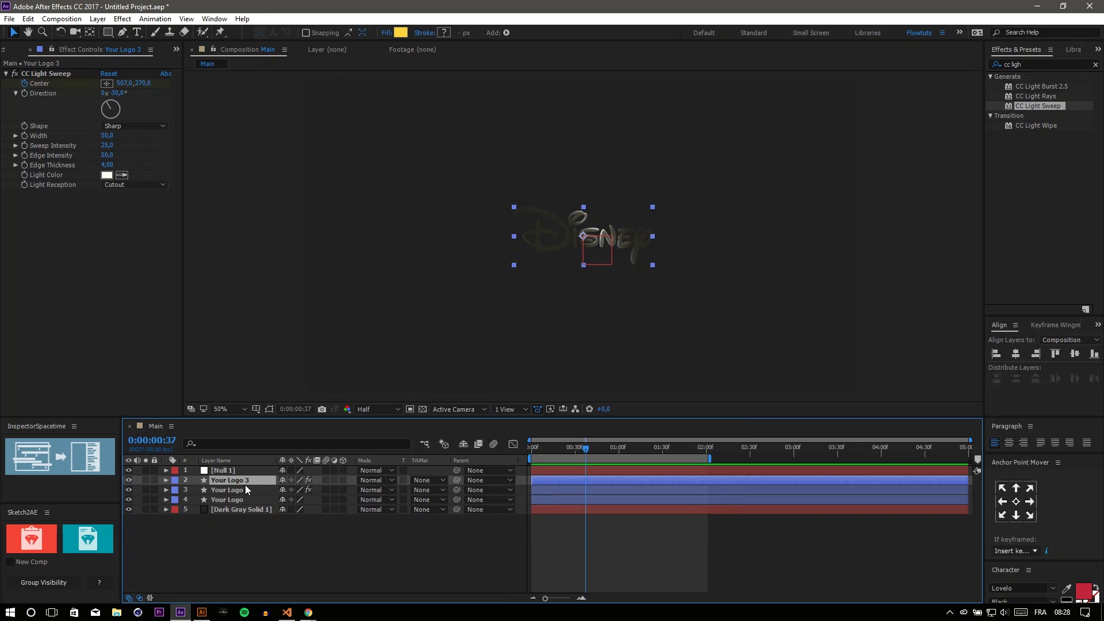
pyautogui.keyDown('shift'); pyautogui.click(240, 499); pyautogui.keyUp('shift')
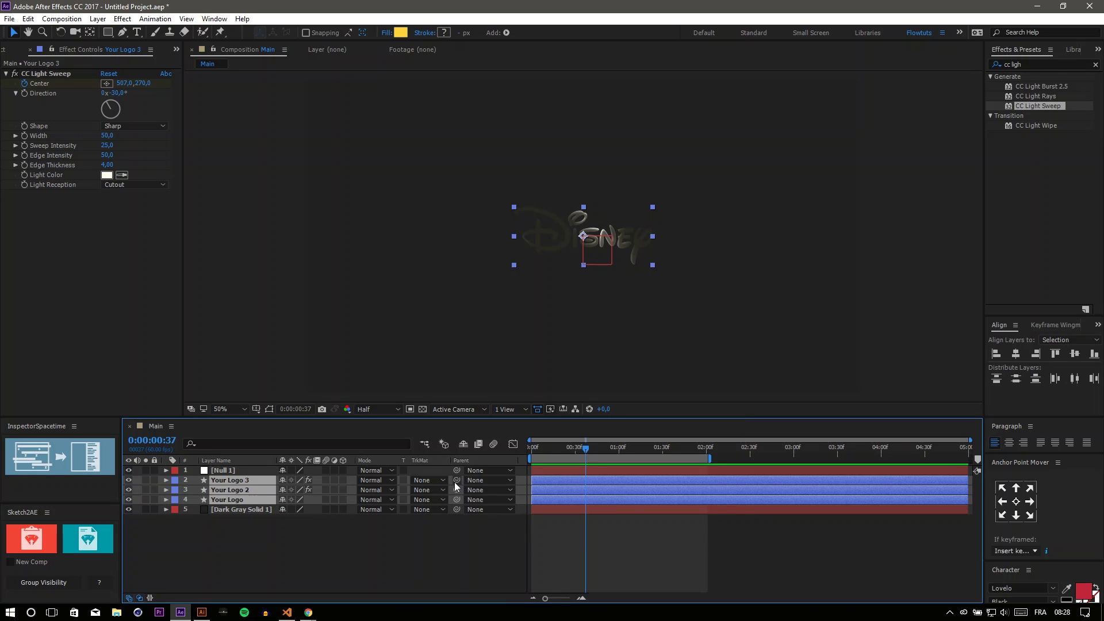
pyautogui.moveTo(456, 480); pyautogui.dragTo(408, 481)
pyautogui.moveTo(287, 480); pyautogui.dragTo(226, 472)
pyautogui.click(225, 470)
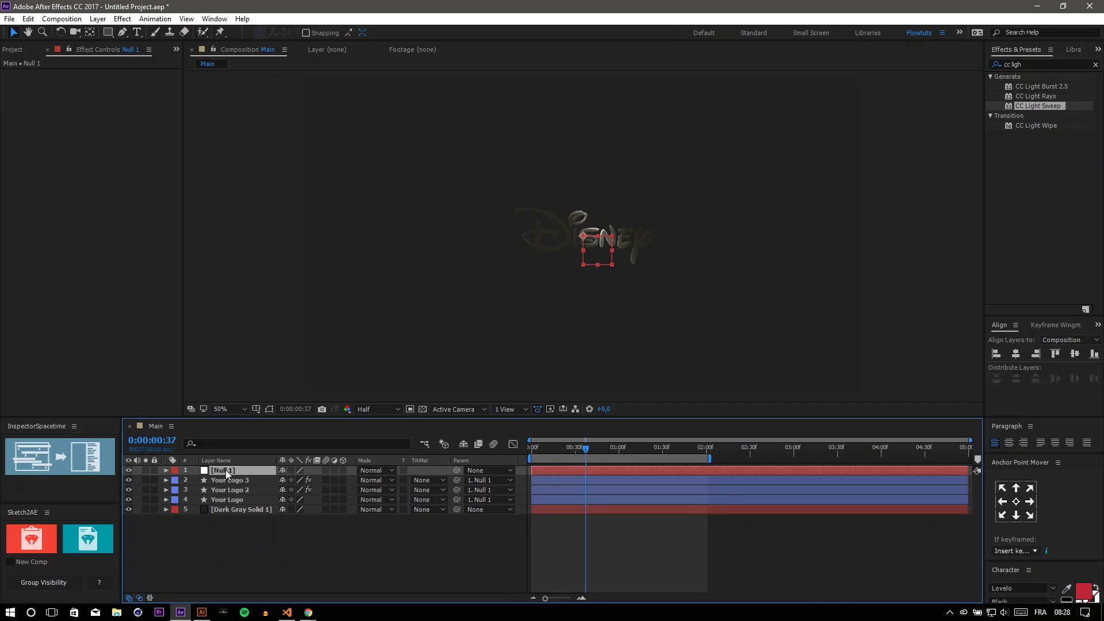
# Keyframe Null 1's Scale from 100% at 0:00 to 105% at 2:00
pyautogui.press('s')
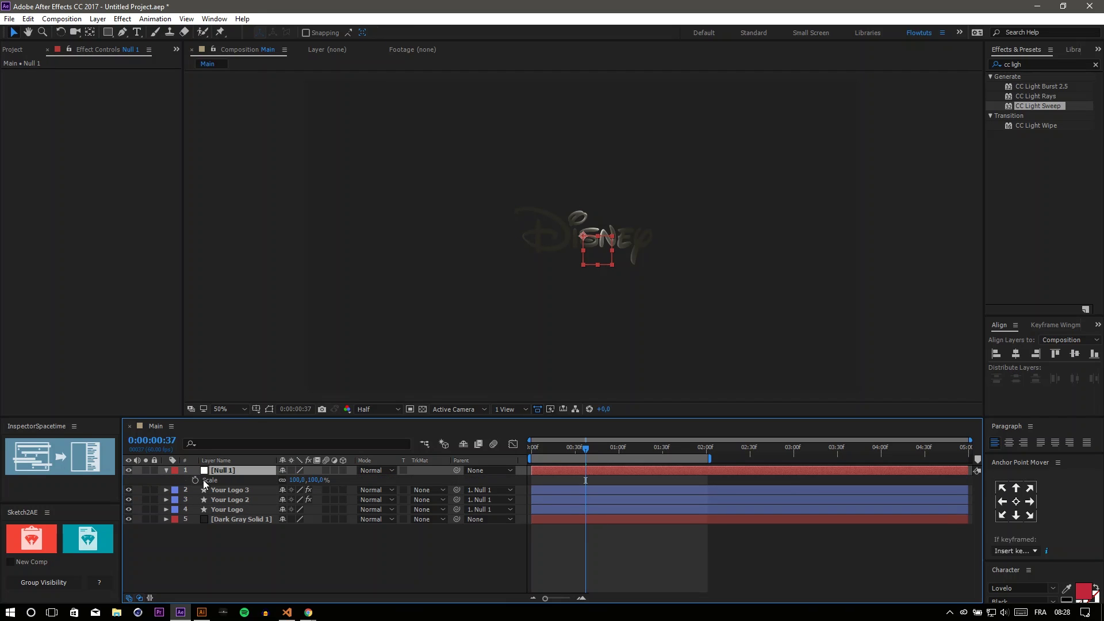
pyautogui.moveTo(549, 452); pyautogui.dragTo(512, 458)
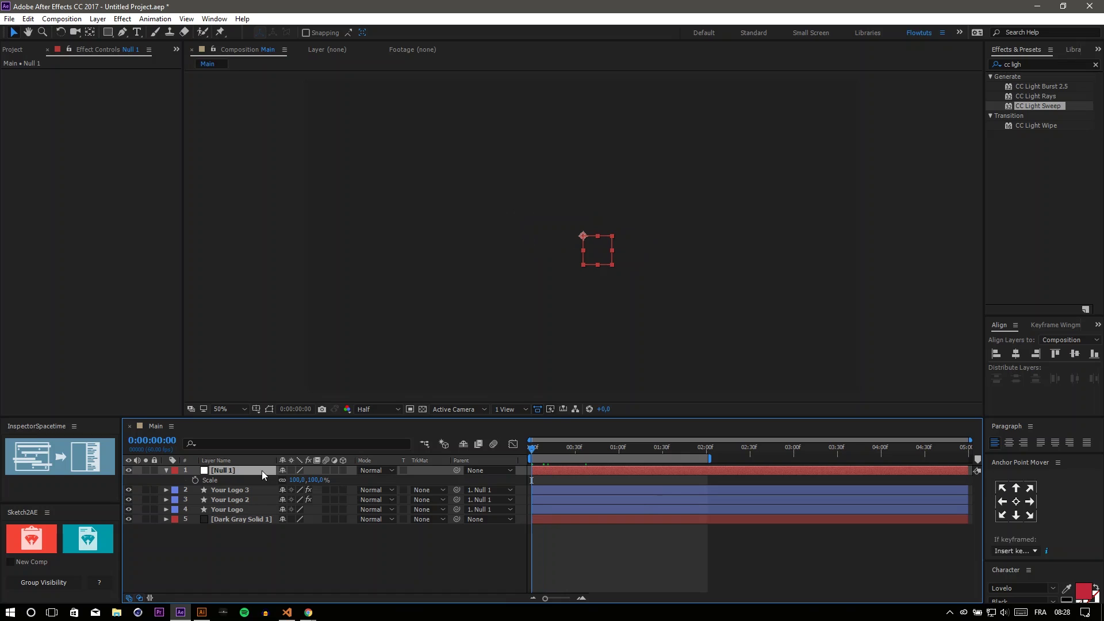
pyautogui.click(196, 480)
pyautogui.moveTo(681, 450); pyautogui.dragTo(707, 457)
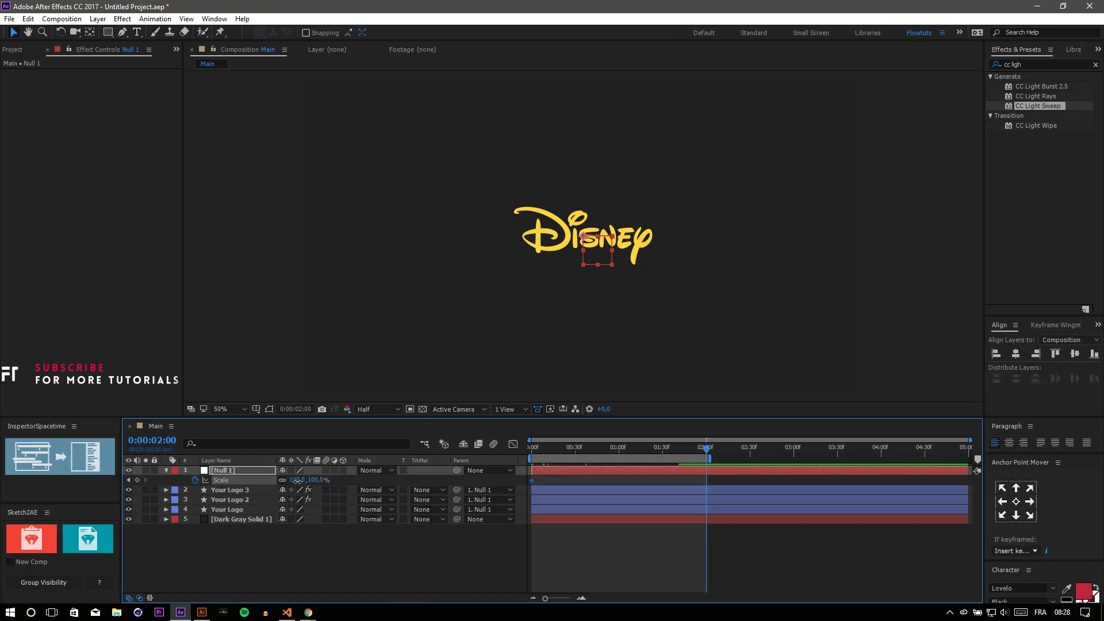
pyautogui.write('105')
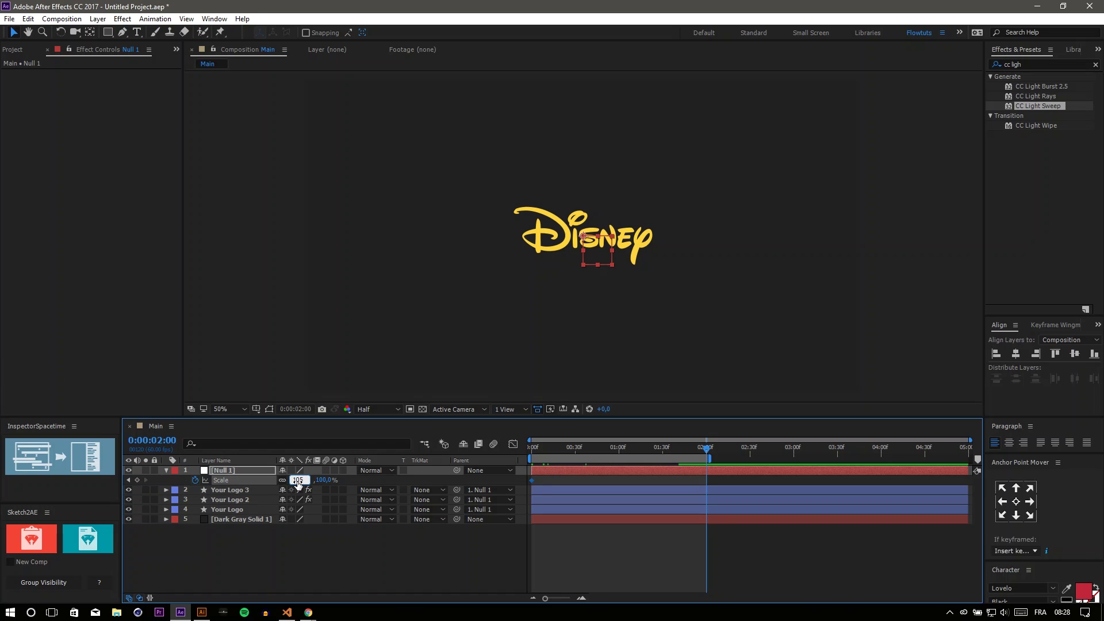
pyautogui.press('Return')
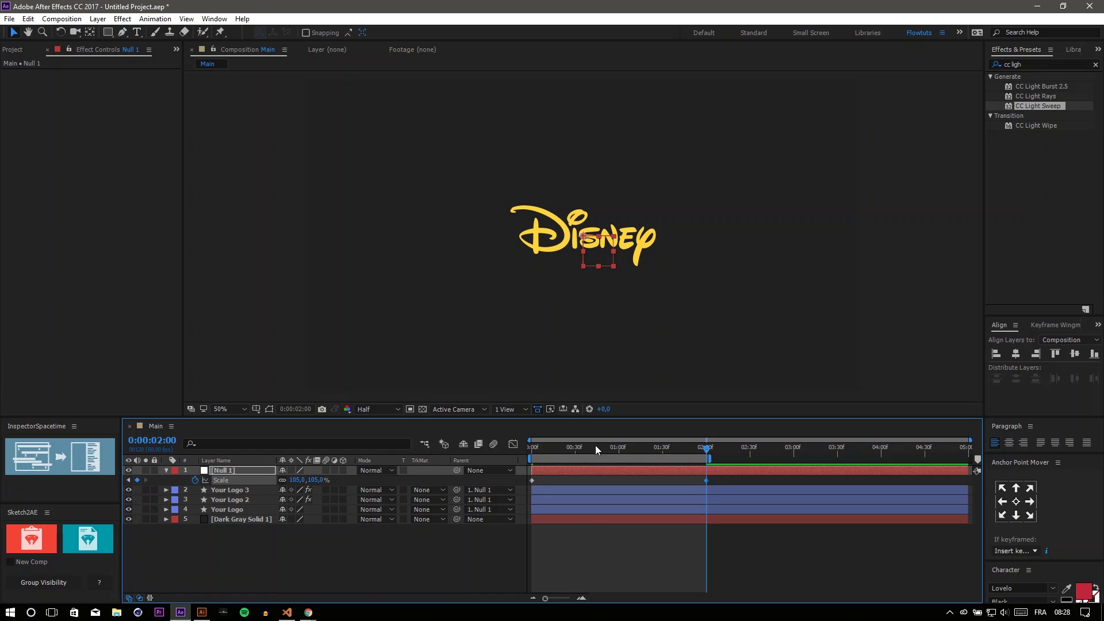
pyautogui.moveTo(595, 446); pyautogui.dragTo(503, 448)
pyautogui.press('space')
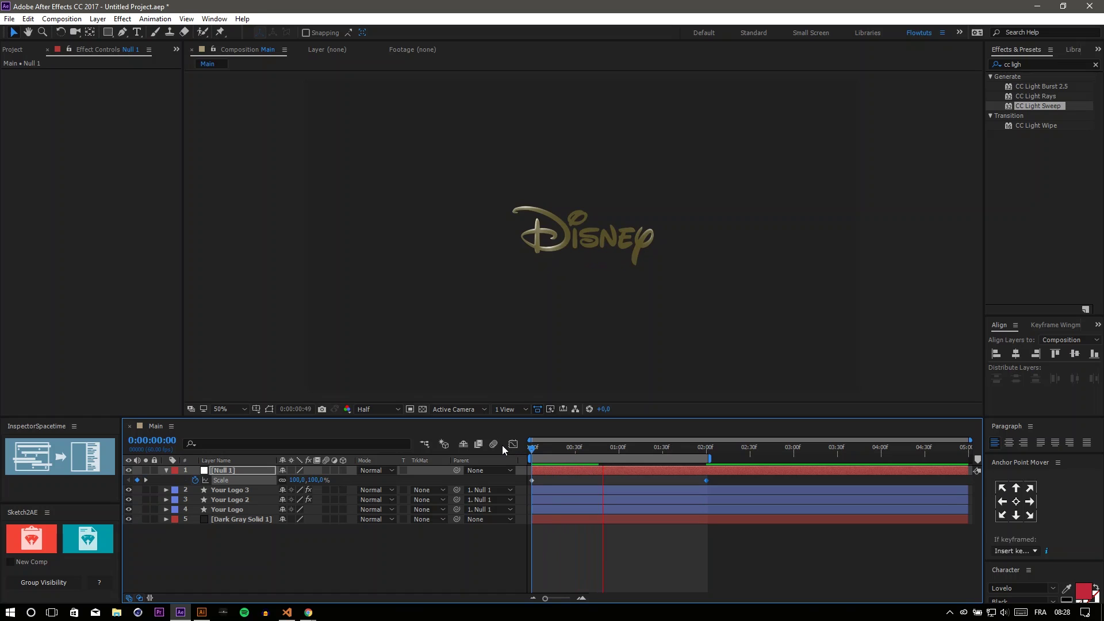